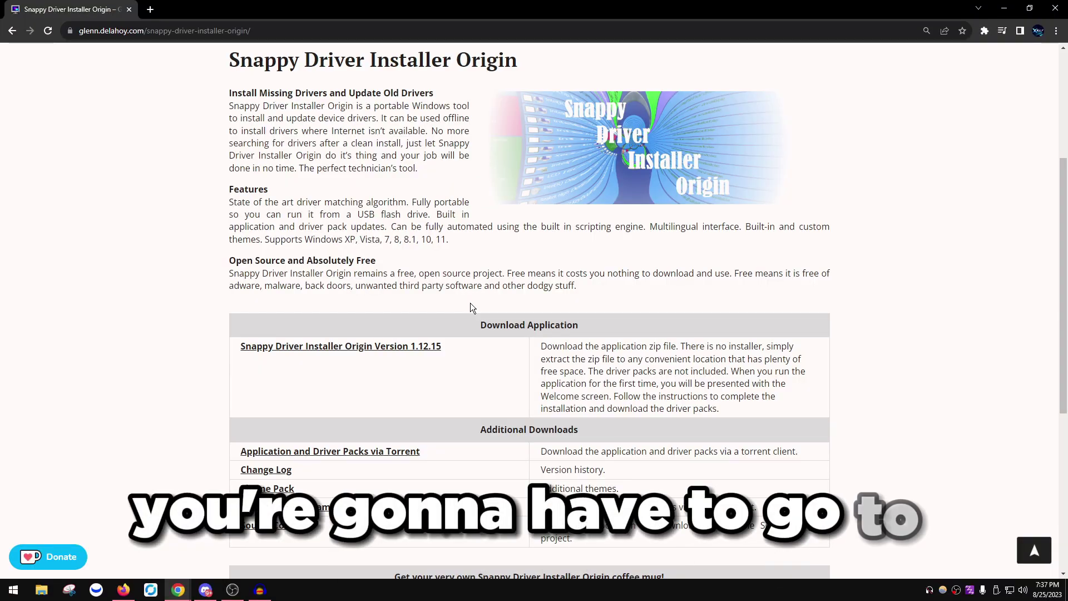
# Step: Find the B450 TOMAHAWK MAX board model in System Information, then start a new Chrome tab
pyautogui.press('super')
pyautogui.write('msinfo32')
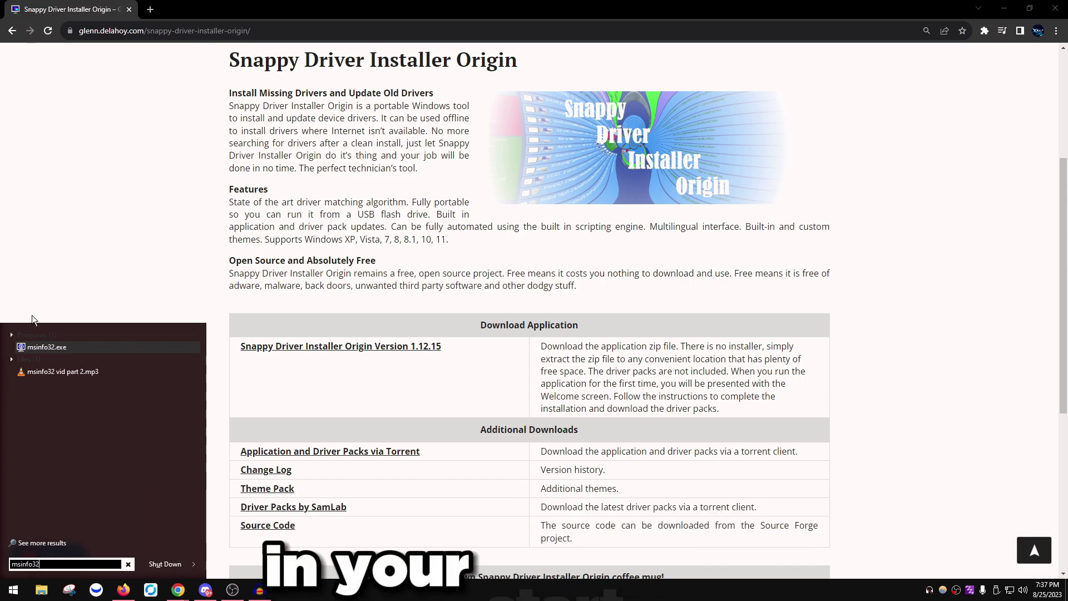
pyautogui.click(47, 346)
pyautogui.moveTo(536, 300); pyautogui.dragTo(549, 254)
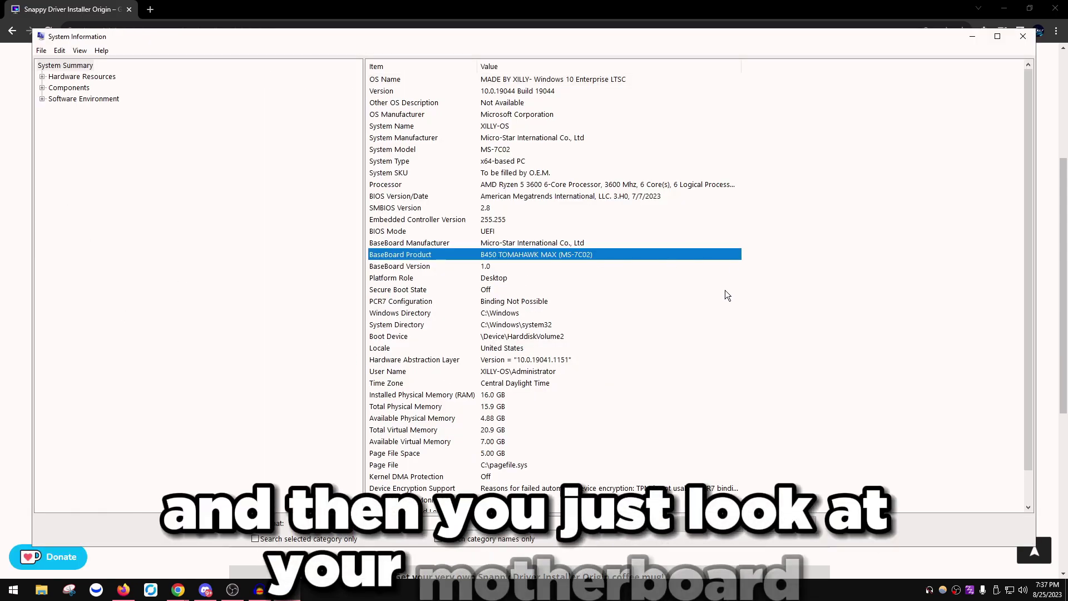
pyautogui.click(150, 8)
# Step: Search for b450 tomahawk max and open MSI's support page for the board
pyautogui.write('b450 t')
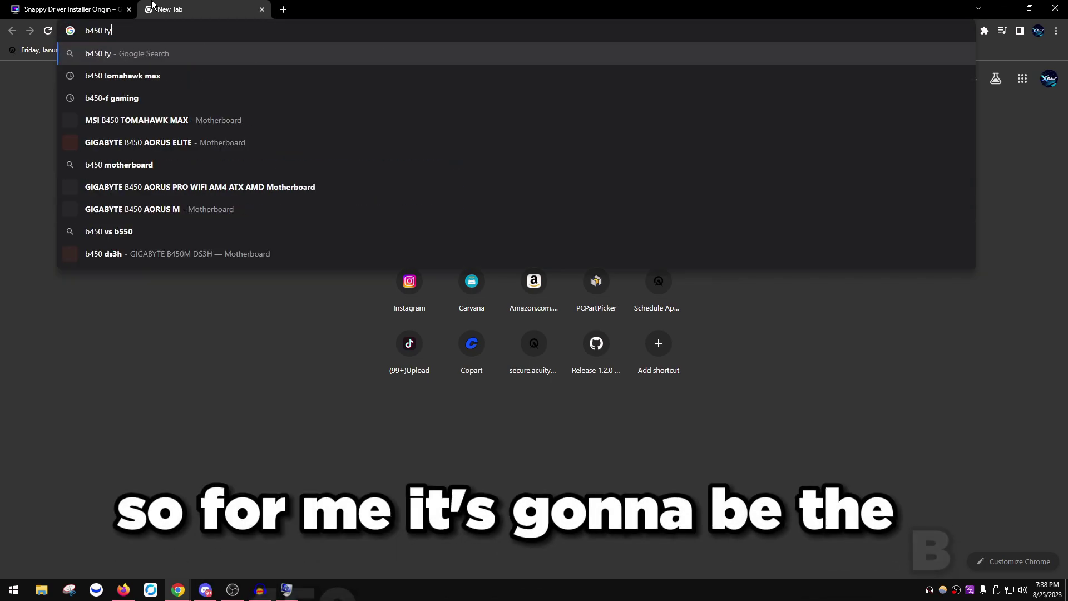
pyautogui.click(156, 76)
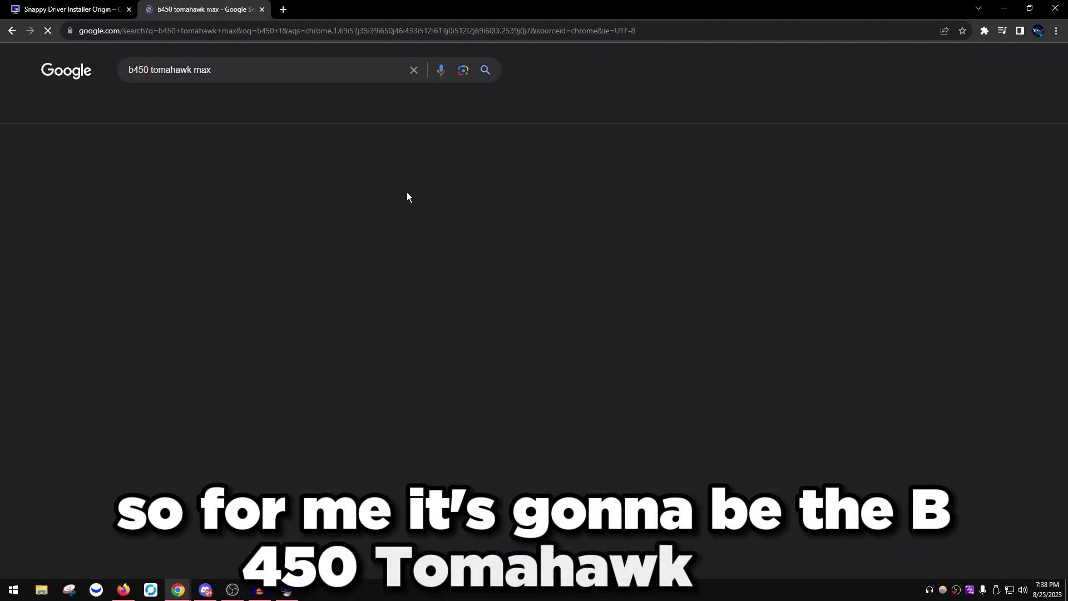
pyautogui.click(159, 232)
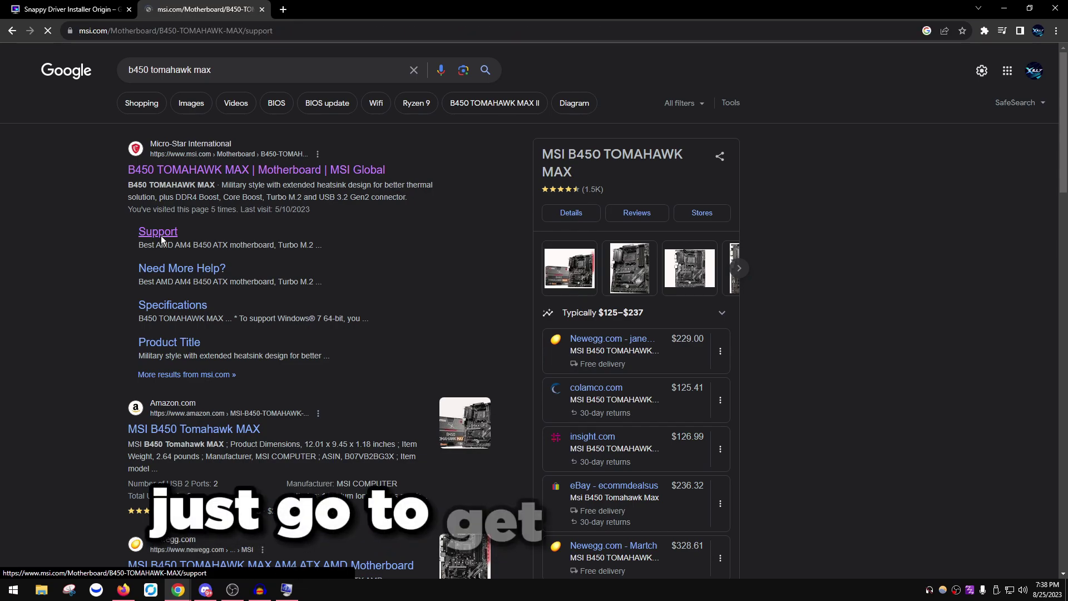
# Step: Show the Win11 64 driver downloads and highlight the AMD Chipset Driver name
pyautogui.scroll(-3, 274, 340)
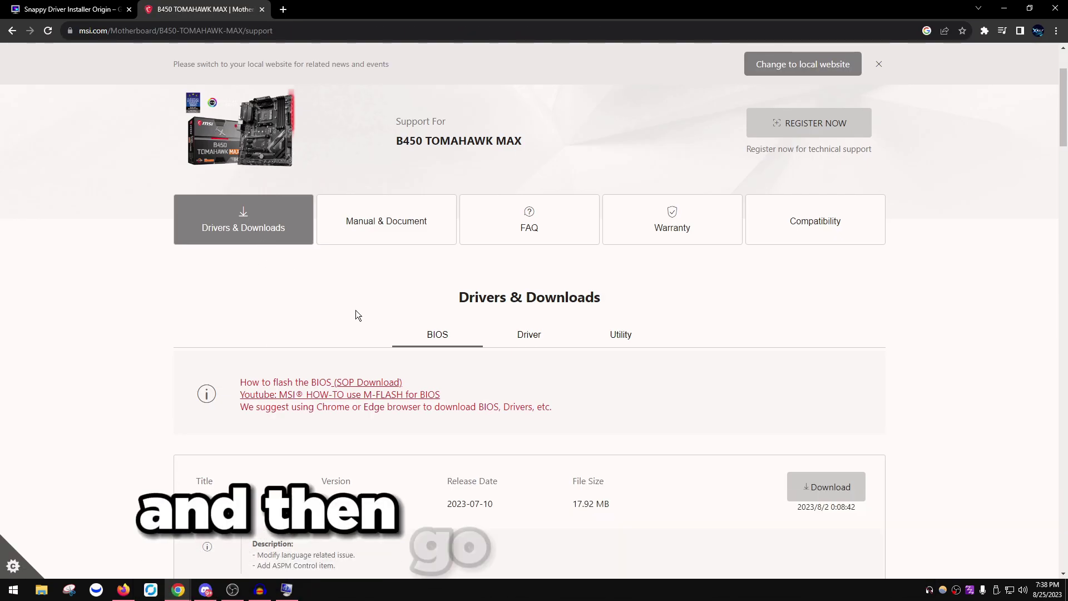
pyautogui.click(536, 225)
pyautogui.click(268, 251)
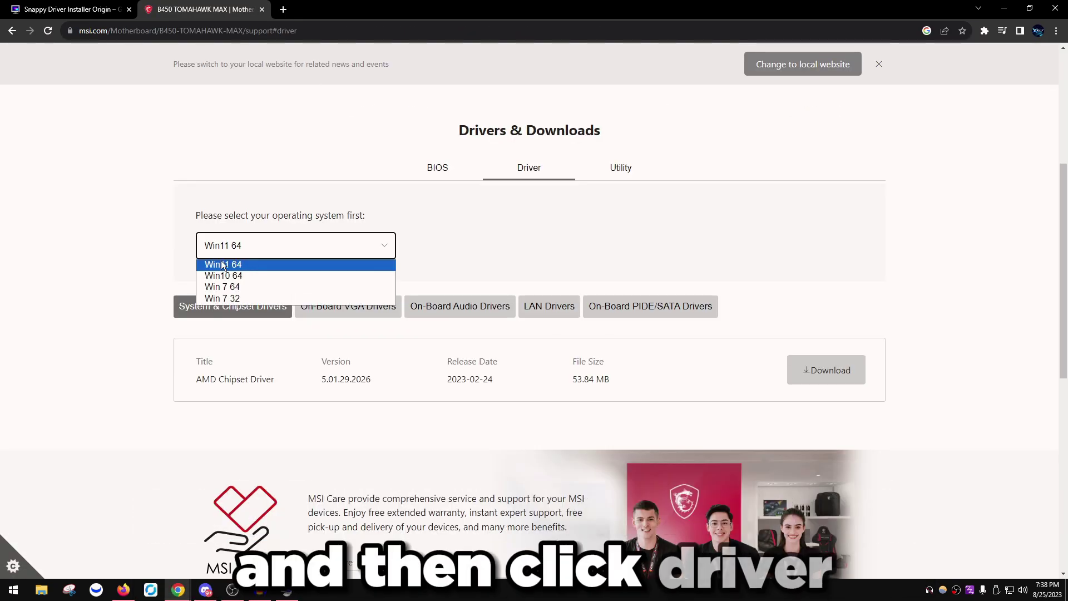
pyautogui.click(232, 262)
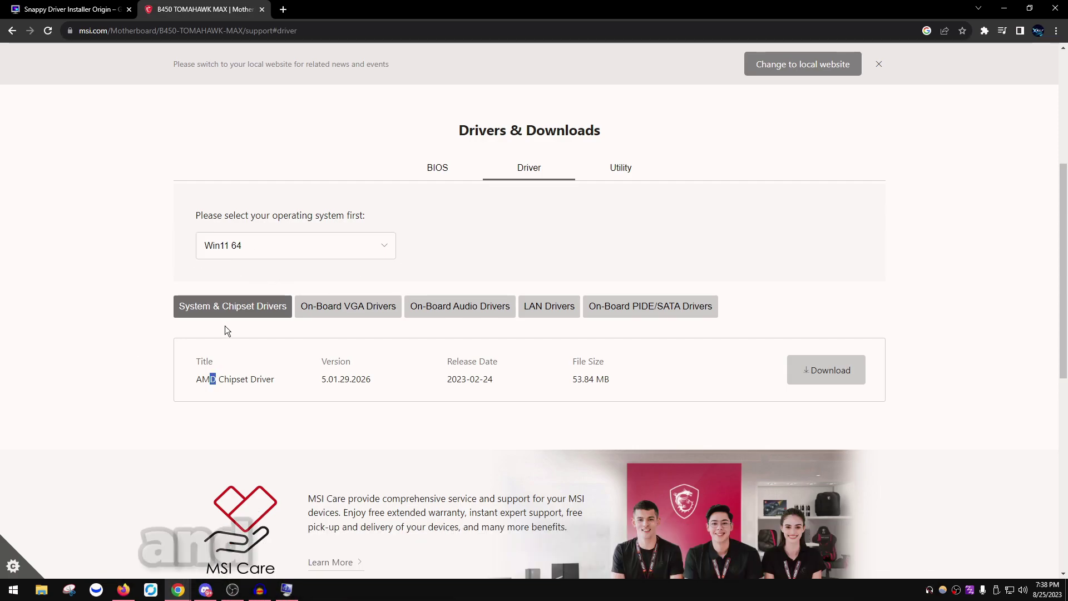
pyautogui.moveTo(185, 381); pyautogui.dragTo(283, 382)
pyautogui.click(280, 382)
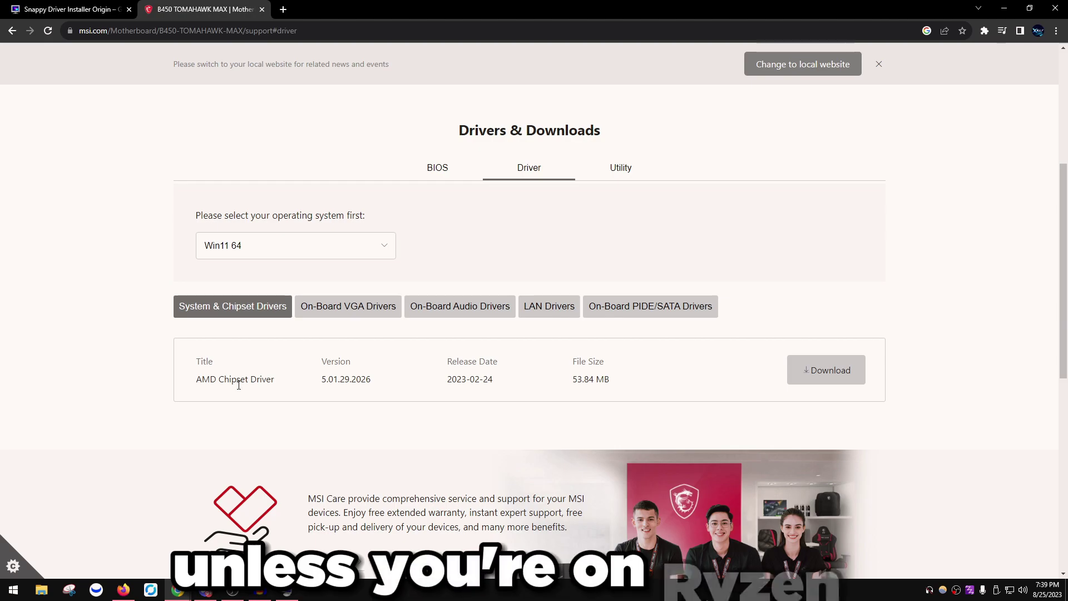
# Step: Browse the VGA, audio and LAN driver lists, ending on Realtek PCI-E Ethernet Drivers
pyautogui.click(313, 317)
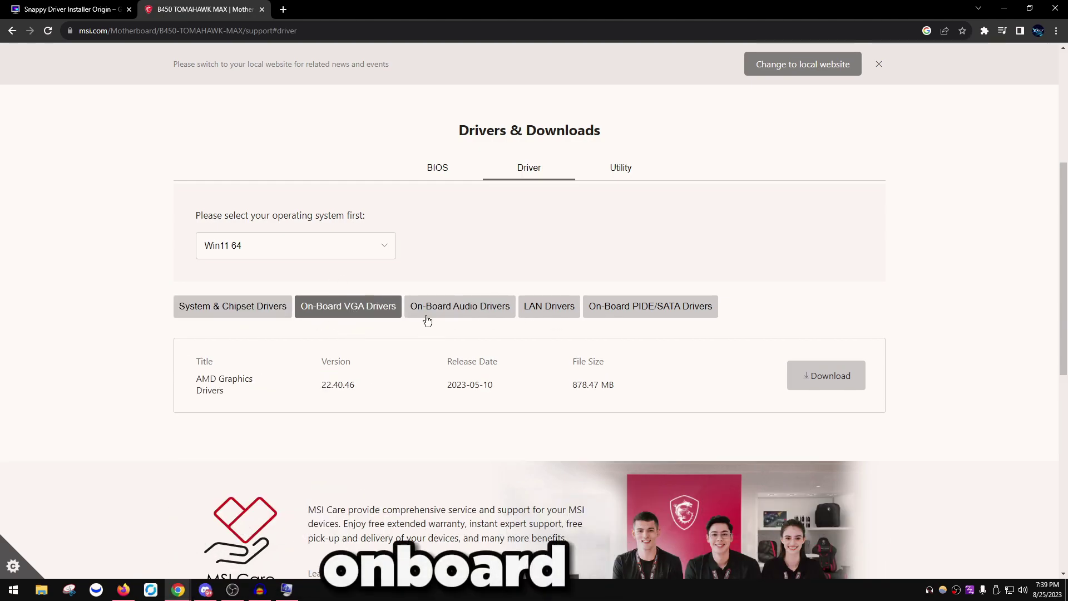
pyautogui.click(486, 315)
pyautogui.moveTo(196, 379); pyautogui.dragTo(272, 385)
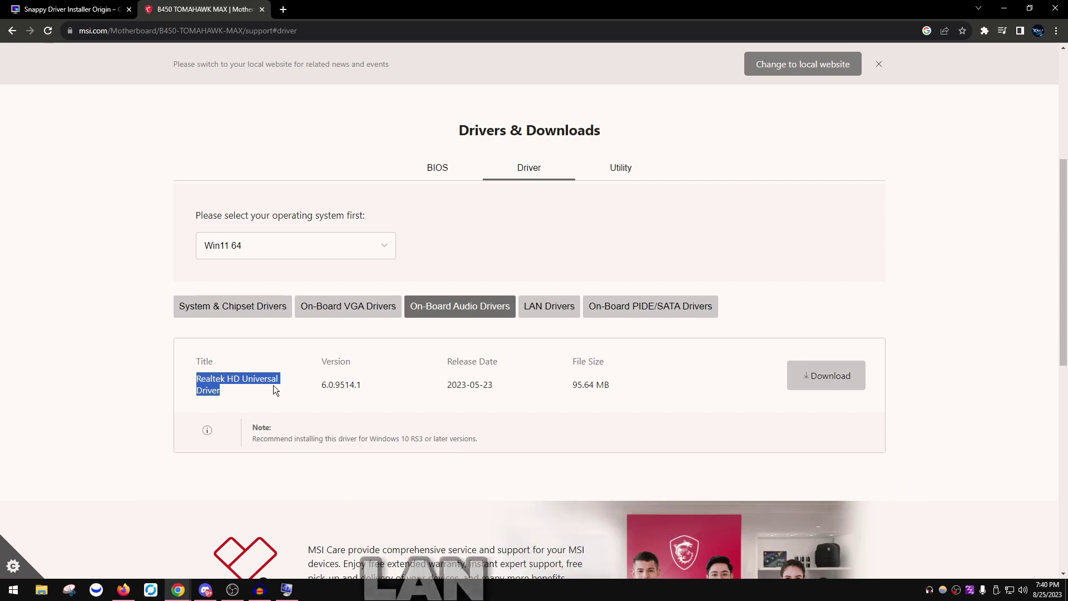
pyautogui.click(459, 365)
pyautogui.click(549, 306)
pyautogui.moveTo(259, 391); pyautogui.dragTo(180, 382)
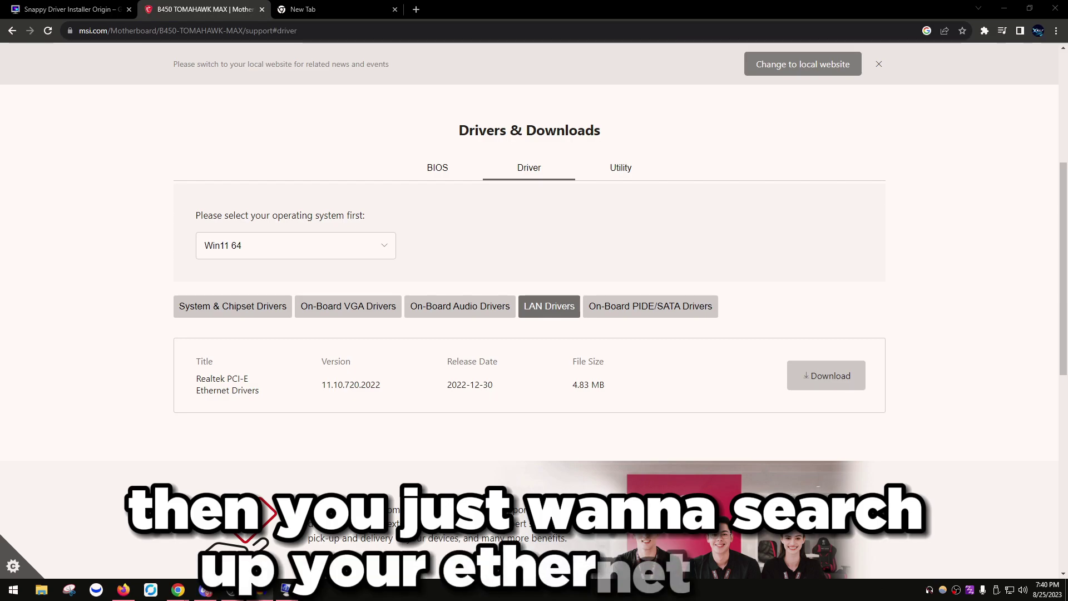
# Step: Search the new tab for 'realtek family controller'
pyautogui.moveTo(260, 393); pyautogui.dragTo(138, 376)
pyautogui.click(404, 6)
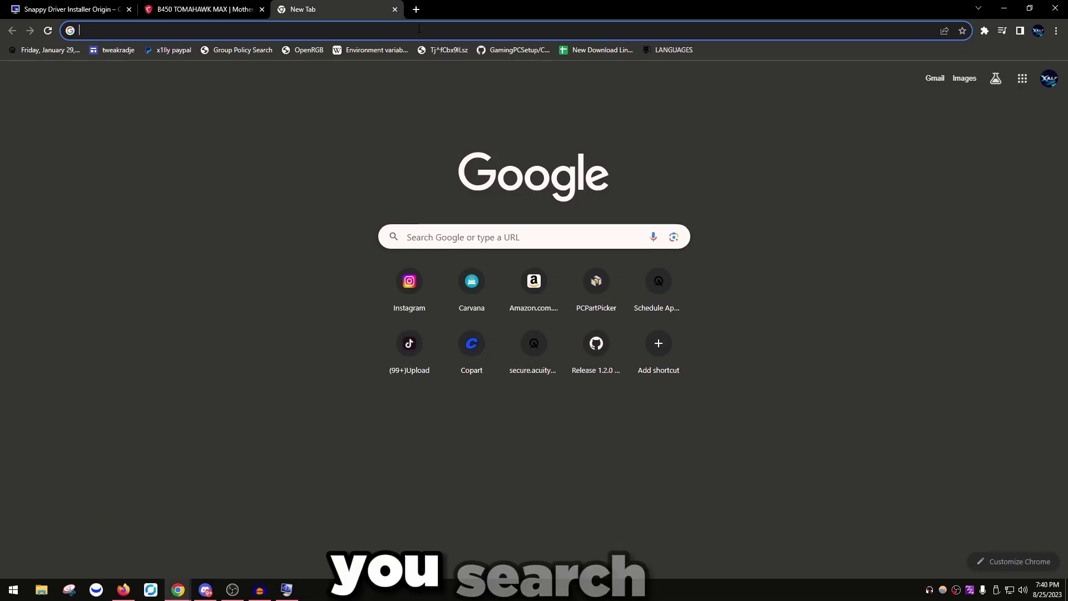
pyautogui.write('realtek family controller')
pyautogui.press('Return')
# Step: Open Realtek's PCIe Ethernet Family Controller Software page and scroll to its Windows downloads
pyautogui.click(199, 175)
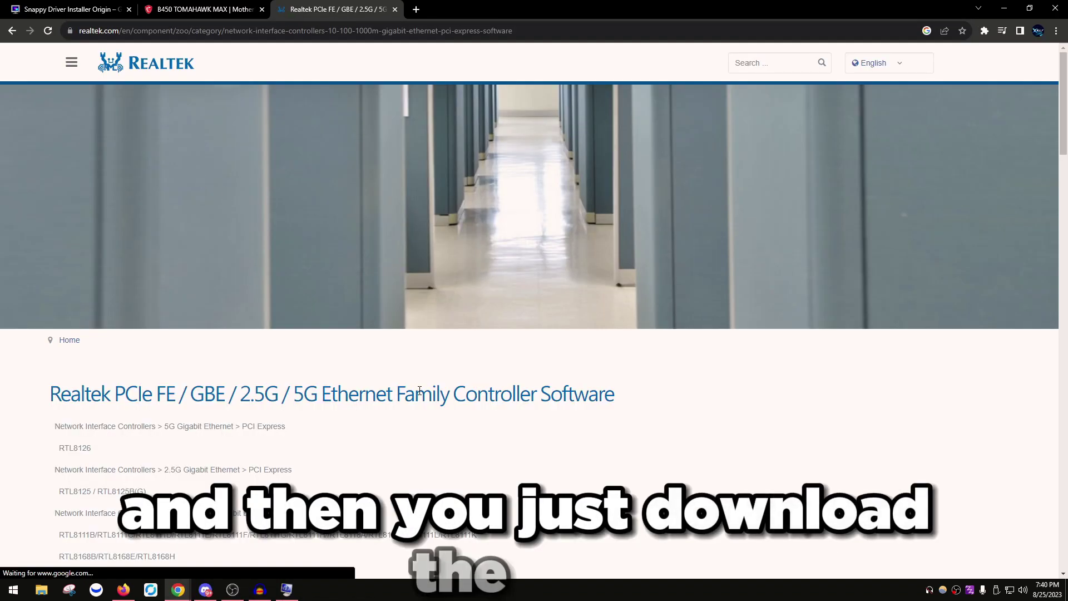
pyautogui.scroll(-7, 419, 392)
pyautogui.moveTo(134, 369); pyautogui.dragTo(525, 376)
pyautogui.click(525, 377)
pyautogui.scroll(-4, 438, 399)
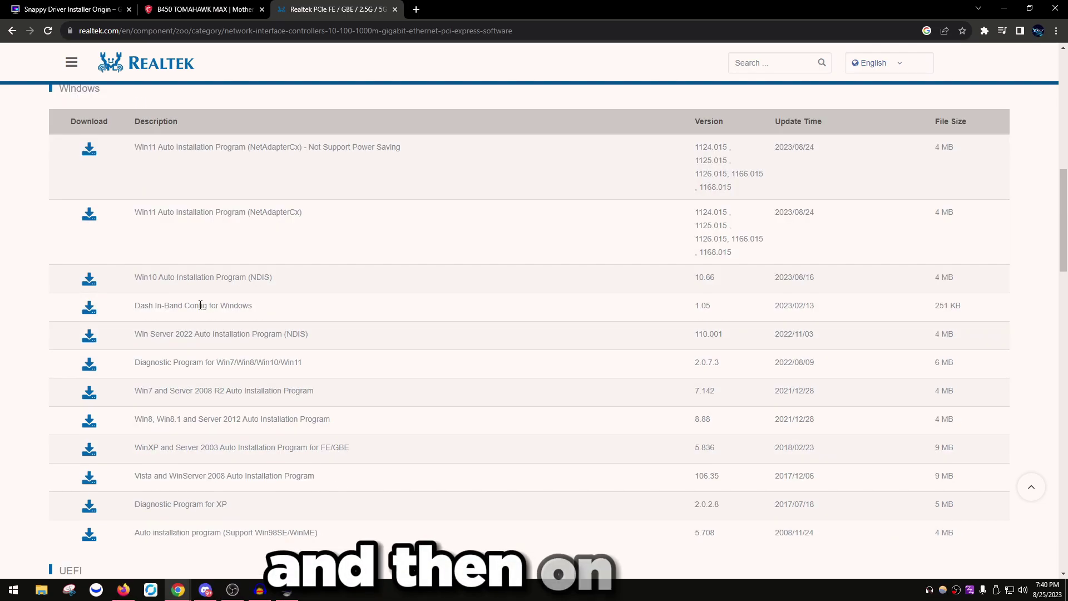
# Step: Close the Realtek tab and view MSI's PIDE/SATA drivers, listing AM4 RAID Driver 9.3.0.296
pyautogui.click(395, 9)
pyautogui.click(593, 306)
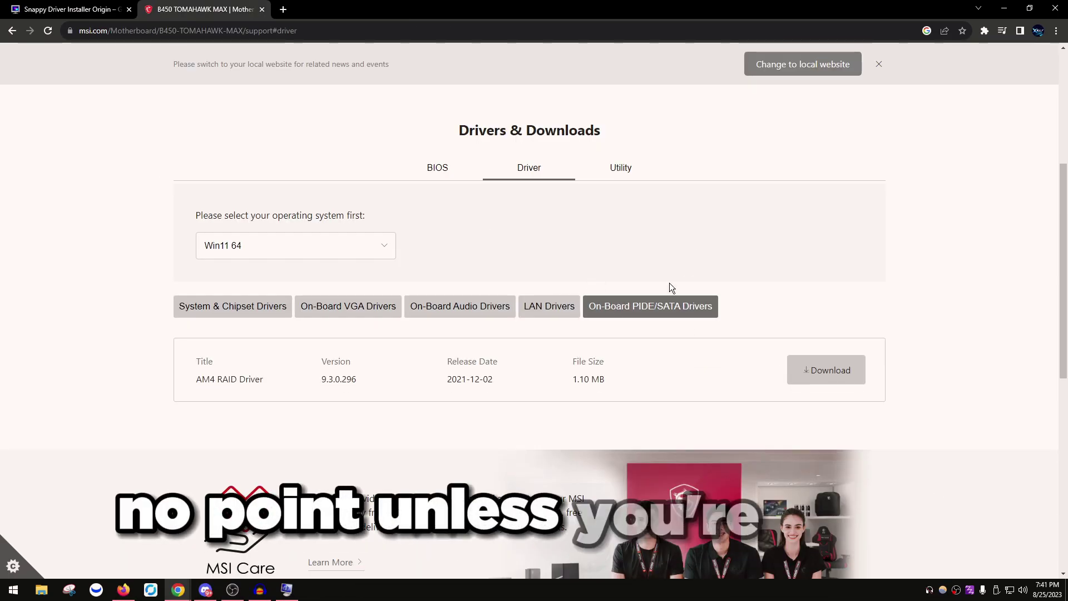
pyautogui.click(598, 167)
pyautogui.click(529, 167)
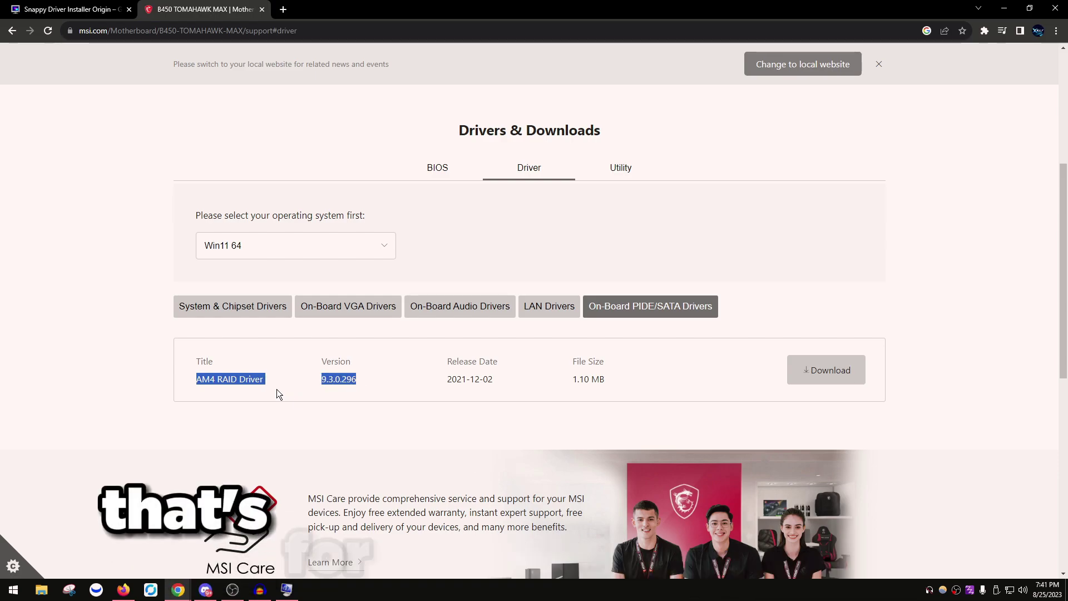
pyautogui.click(382, 192)
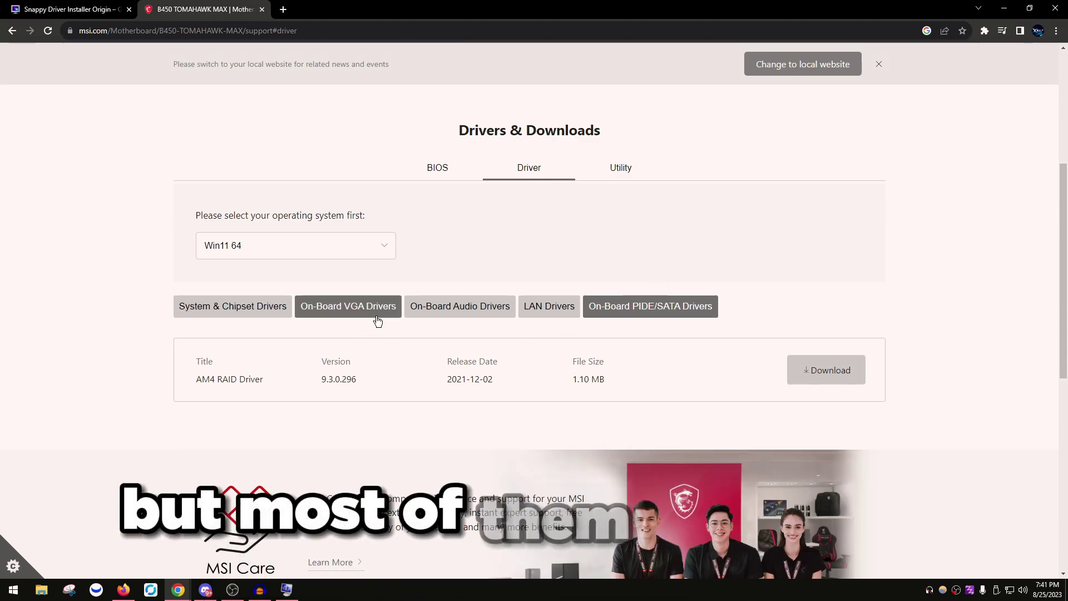
# Step: Recheck the System & Chipset drivers, highlighting the AMD Chipset Driver name
pyautogui.click(235, 303)
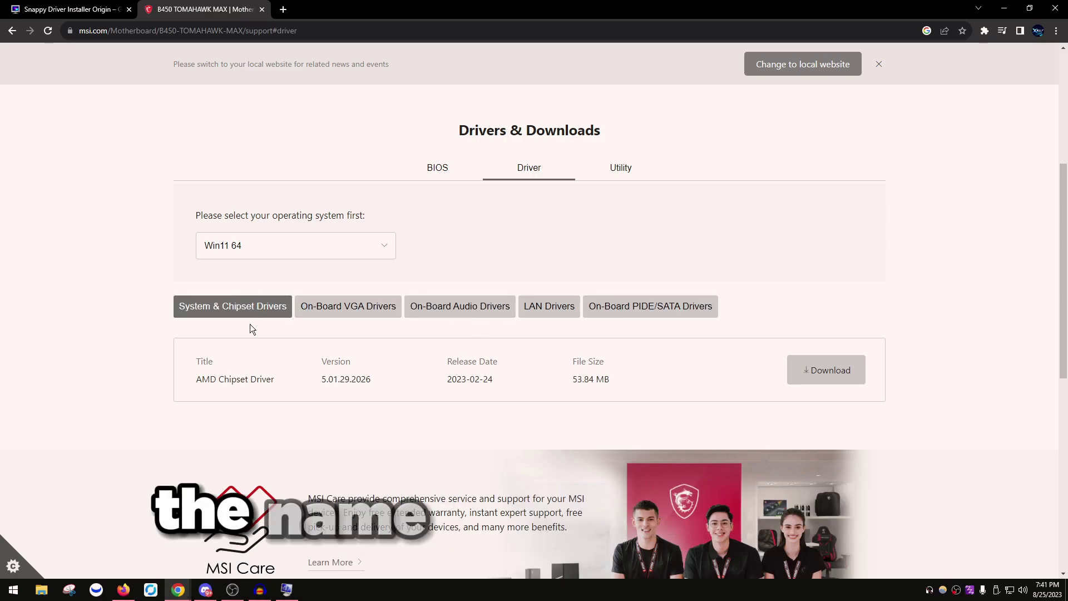
pyautogui.moveTo(282, 386); pyautogui.dragTo(167, 369)
pyautogui.click(344, 274)
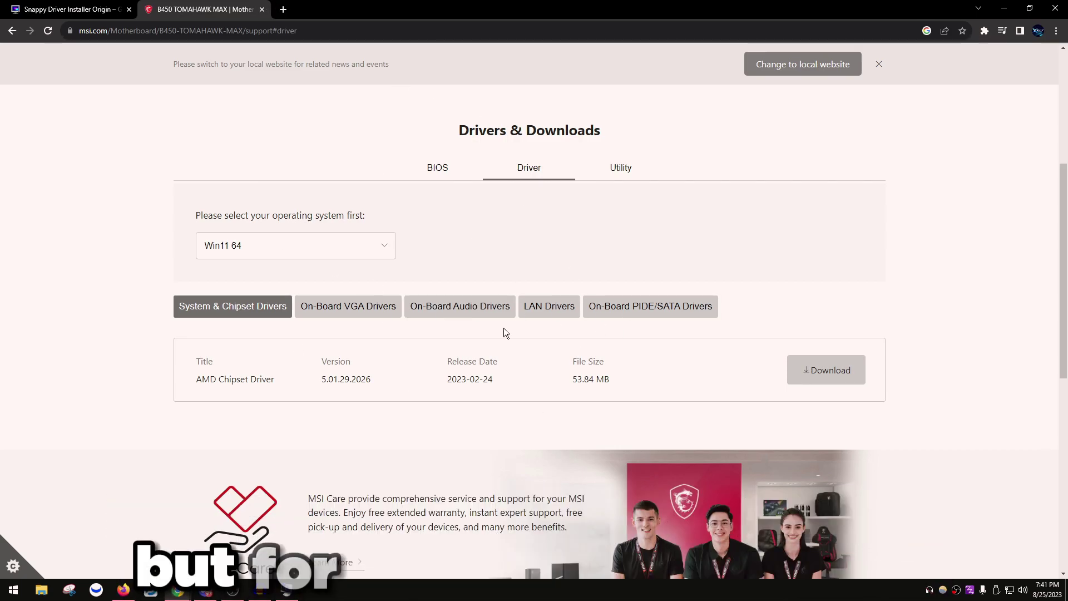
pyautogui.scroll(5, 505, 308)
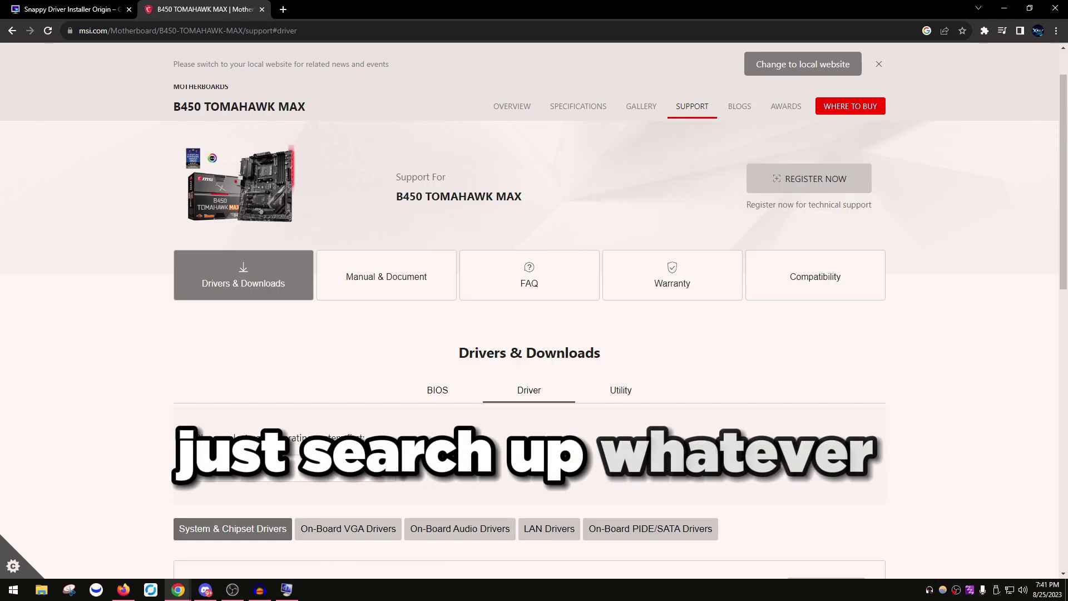
pyautogui.scroll(-5, 463, 423)
# Step: Note the Realtek audio driver's 2023-05-23 release date, then return to the LAN drivers
pyautogui.click(467, 305)
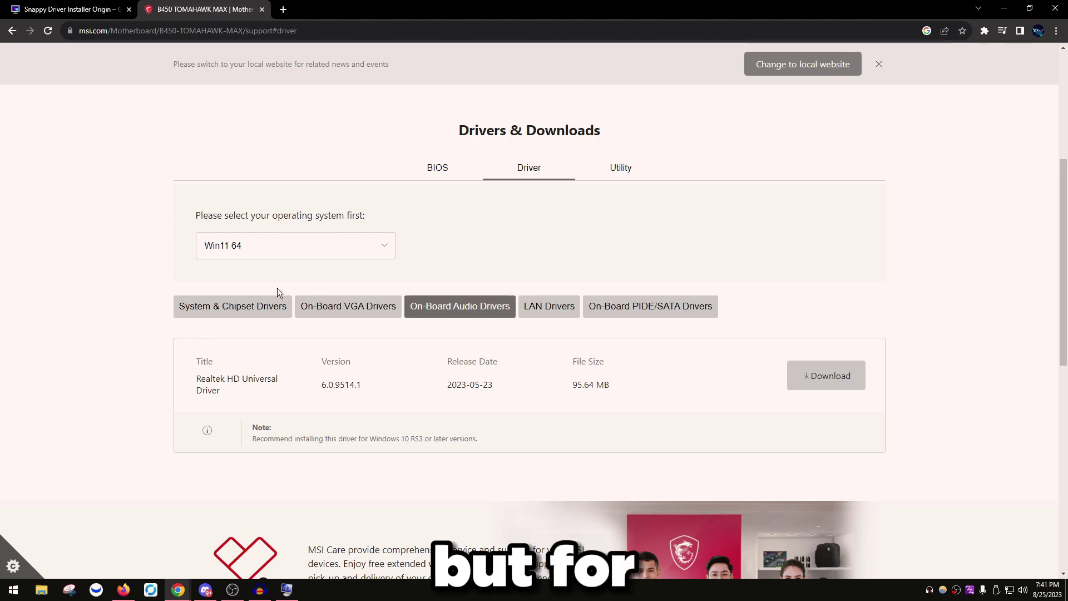
pyautogui.moveTo(240, 413); pyautogui.dragTo(163, 377)
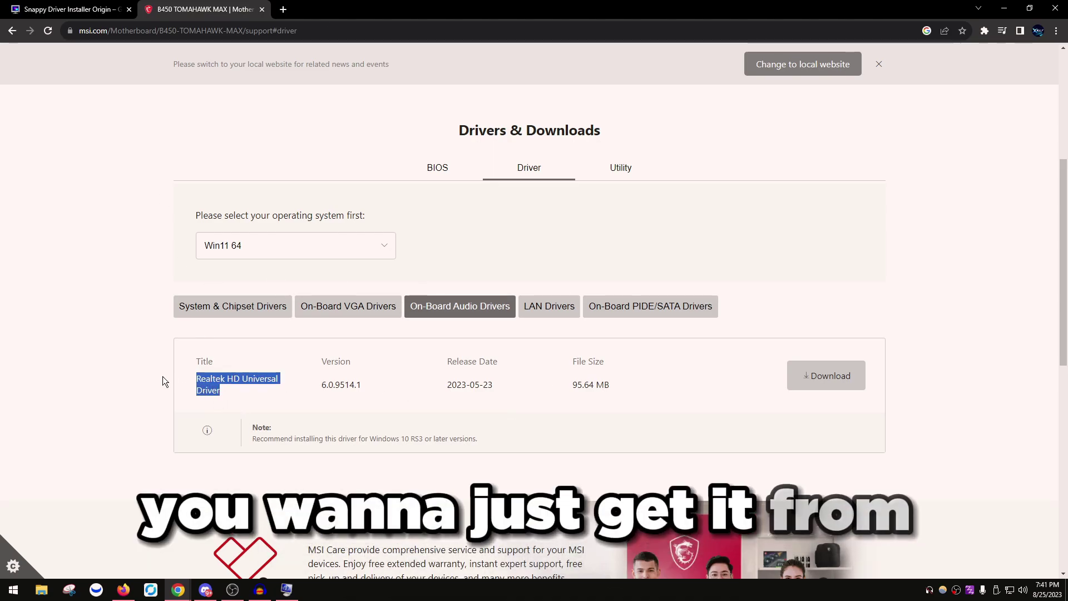
pyautogui.moveTo(262, 391); pyautogui.dragTo(168, 384)
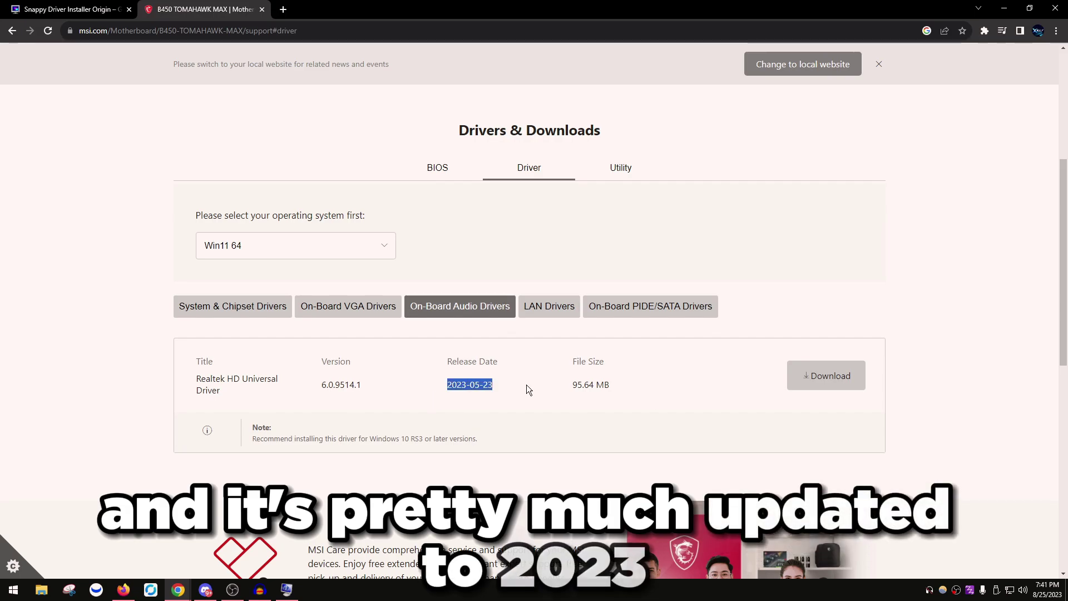
pyautogui.moveTo(436, 393); pyautogui.dragTo(509, 392)
pyautogui.click(506, 389)
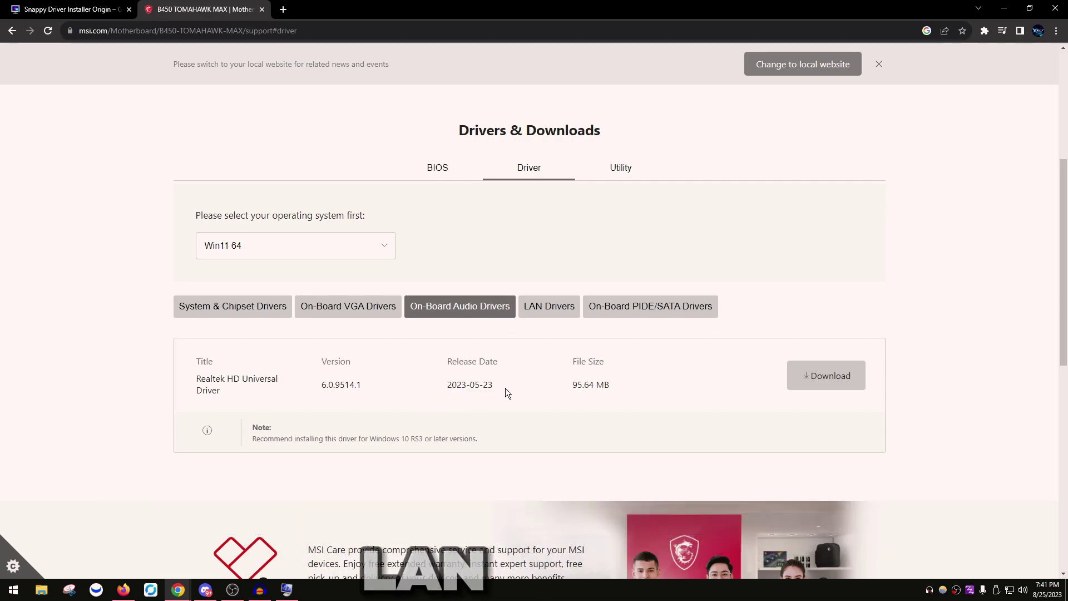
pyautogui.scroll(2, 505, 388)
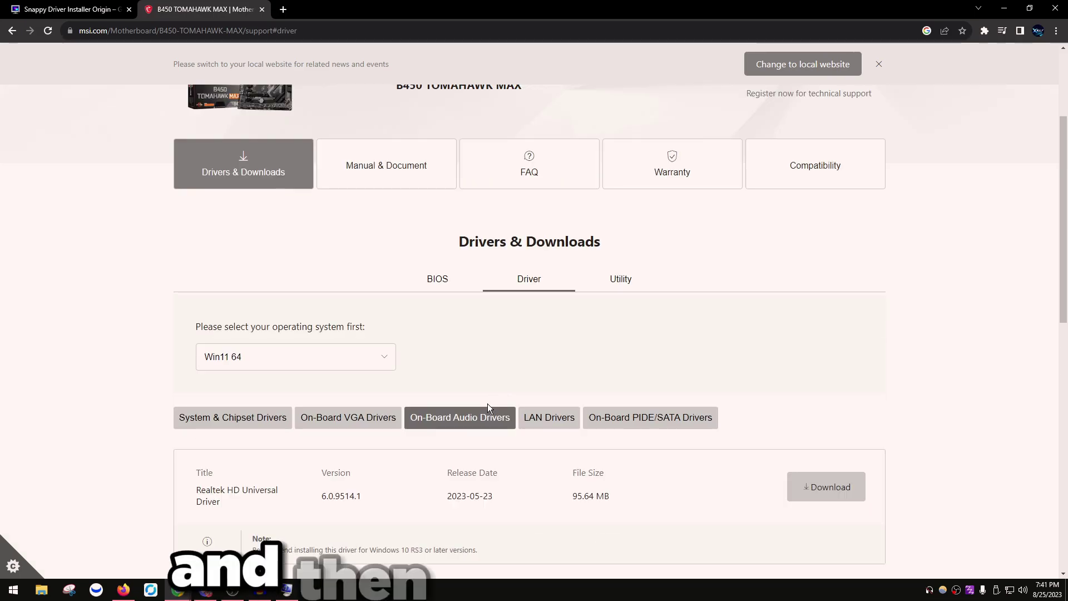
pyautogui.click(534, 418)
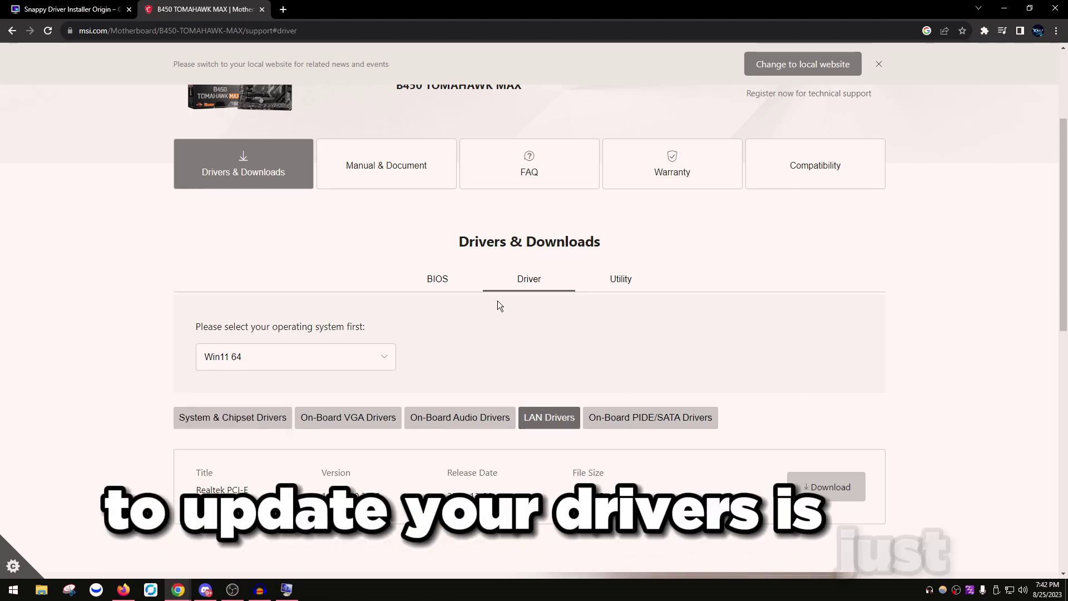
# Step: Close the MSI page and download SDIO_1.12.15.756.zip, then open its Downloads folder
pyautogui.click(262, 9)
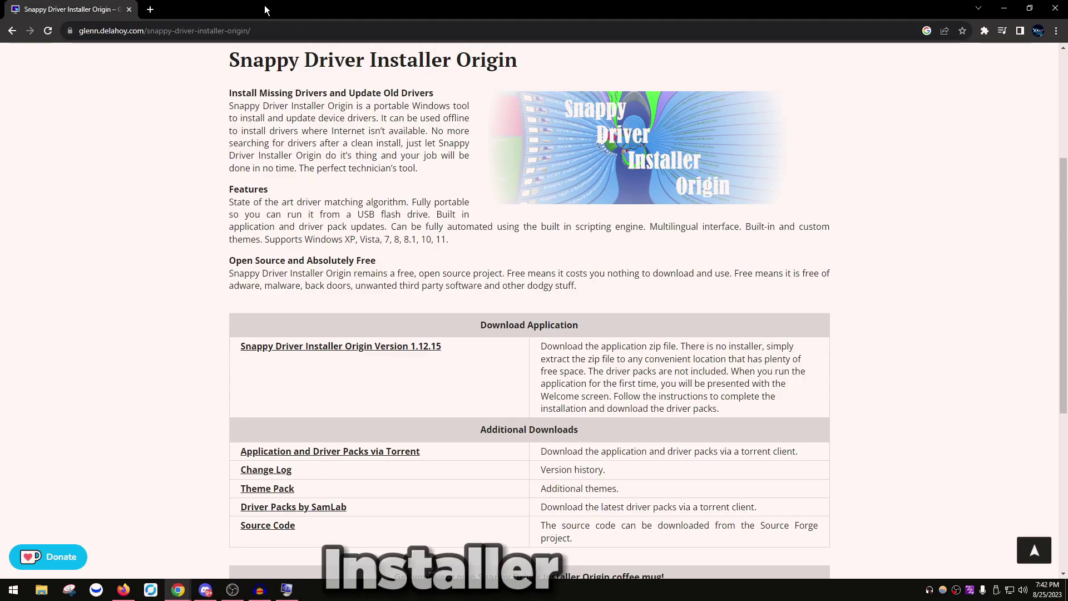
pyautogui.click(356, 348)
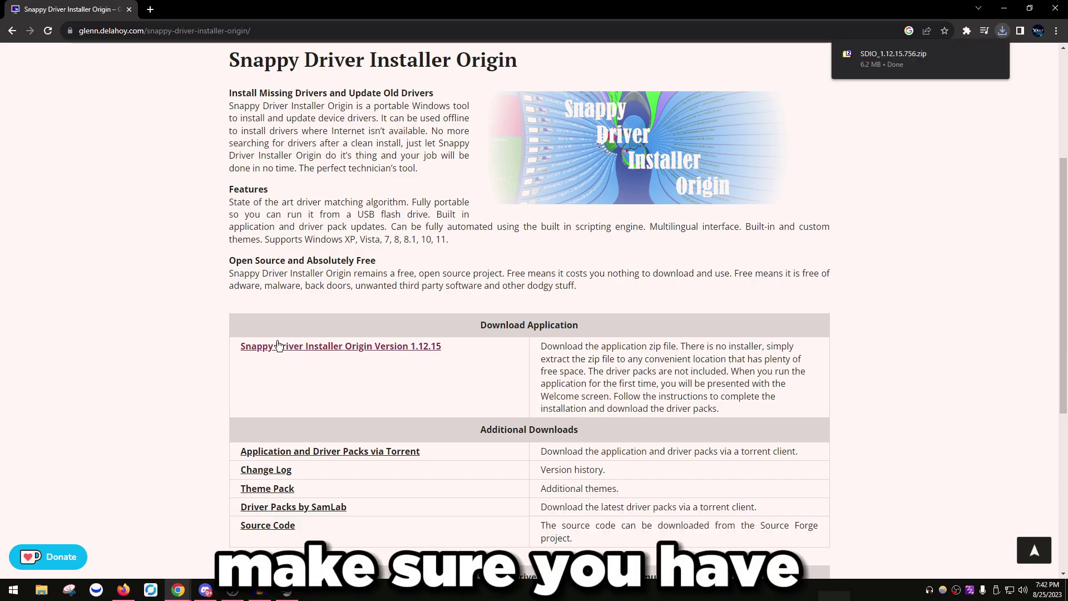
pyautogui.moveTo(973, 55)
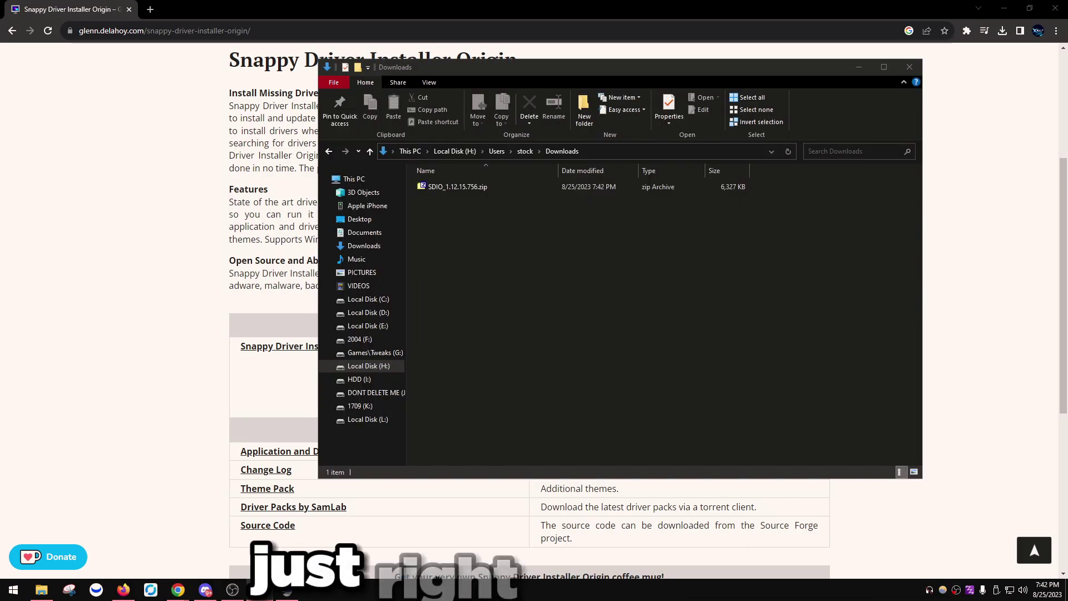
# Step: Extract the SDIO zip with 7-Zip 'Extract Here' and run SDIO_auto.bat as administrator
pyautogui.rightClick(453, 186)
pyautogui.click(516, 243)
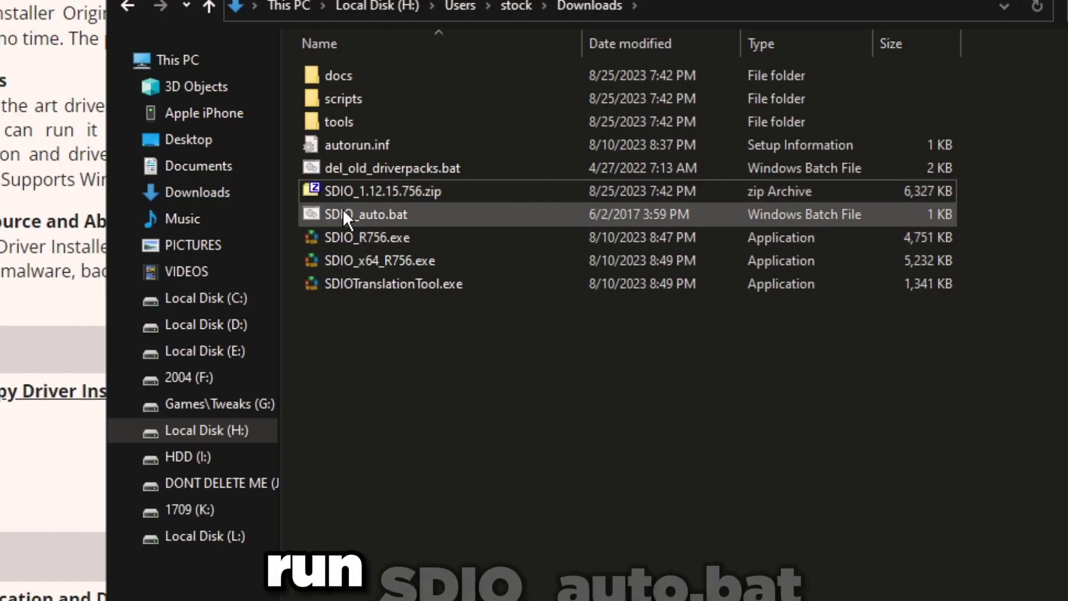
pyautogui.click(337, 211)
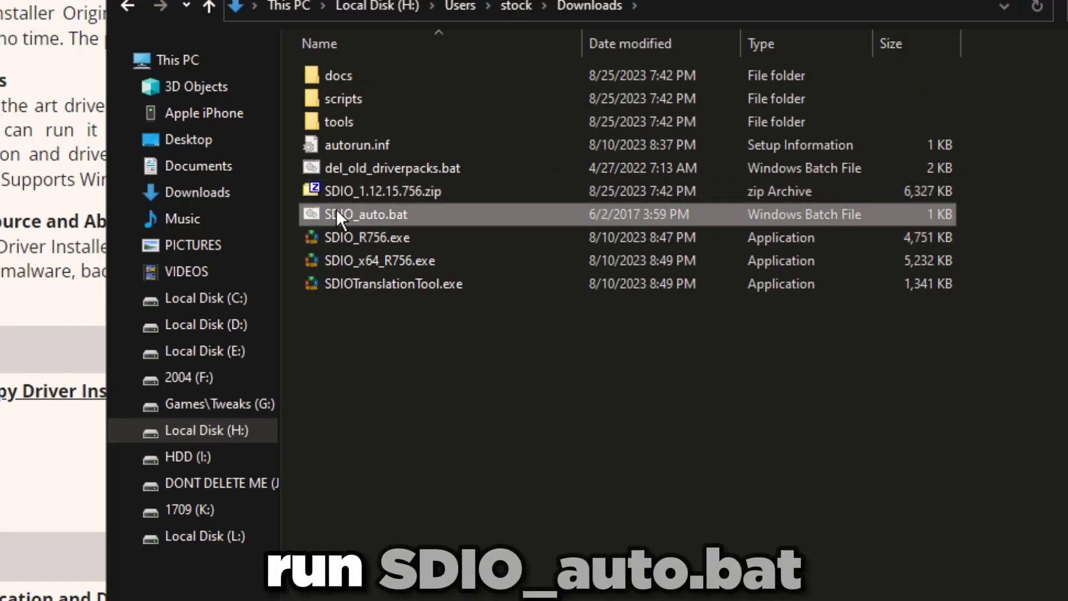
pyautogui.rightClick(389, 216)
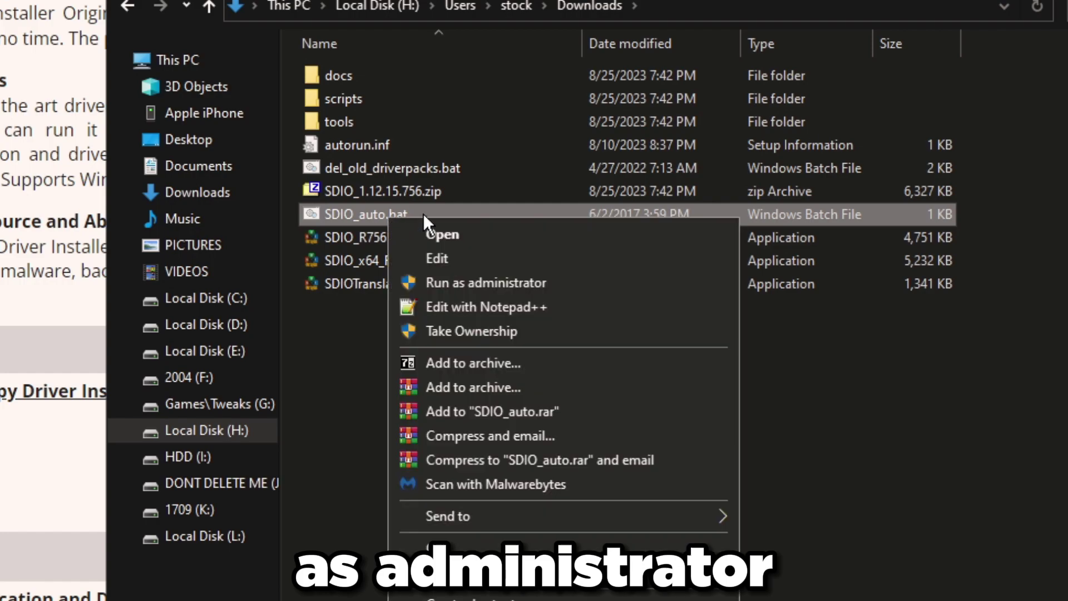
pyautogui.click(442, 284)
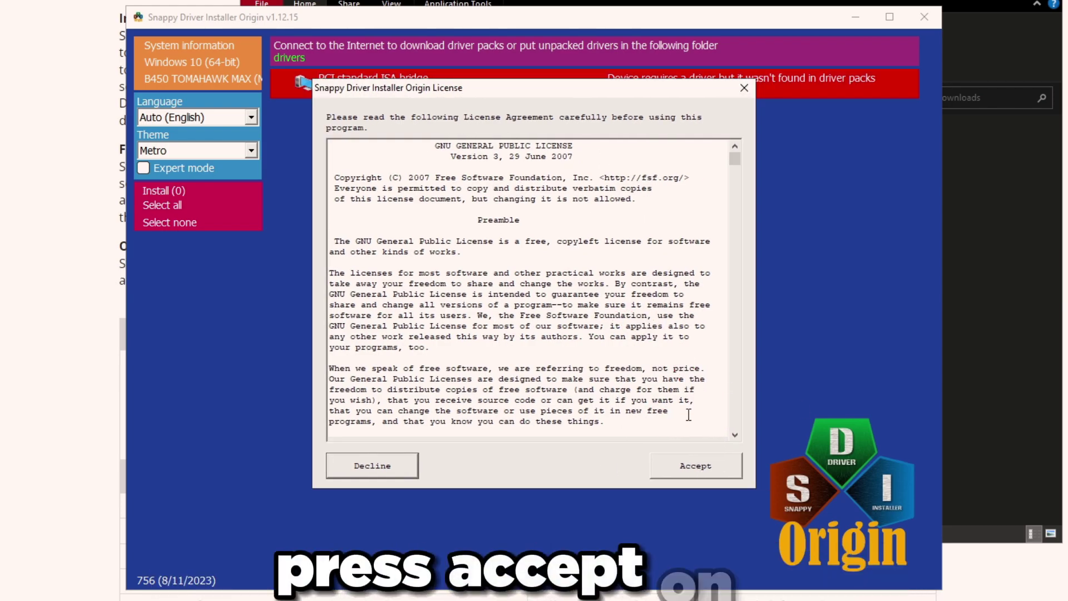
# Step: Accept the GPL licence and choose Download Indexes Only to fetch the 20 MB indexes
pyautogui.click(710, 468)
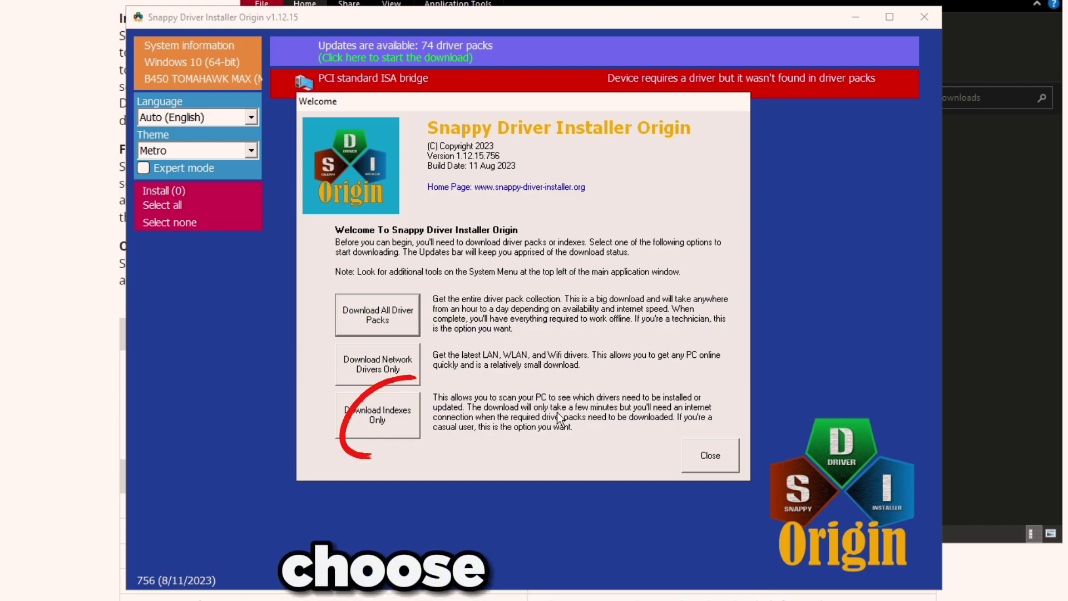
pyautogui.click(372, 417)
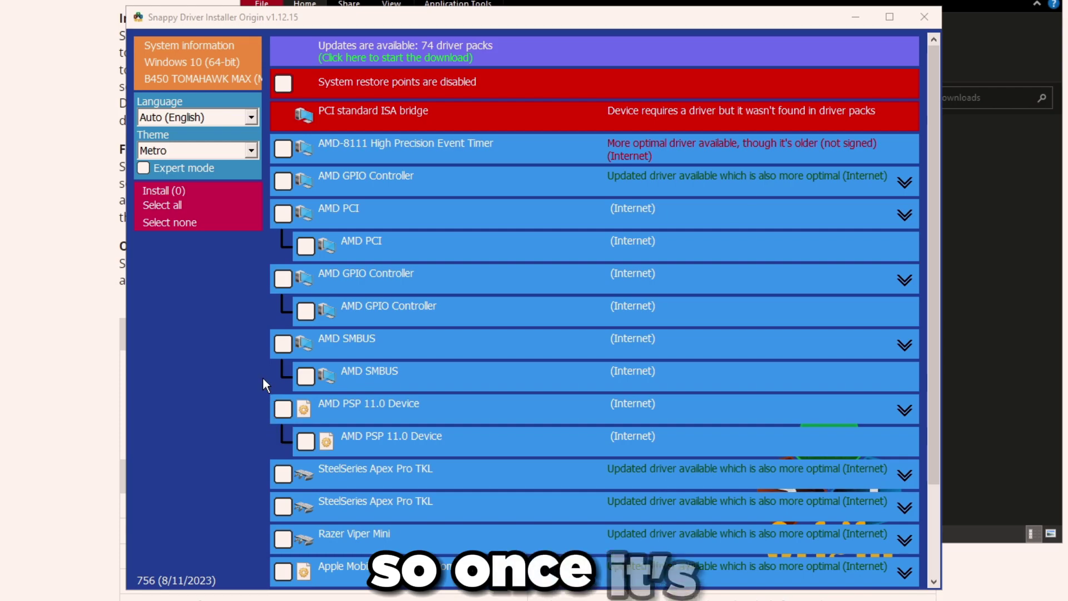
# Step: Check Ethernet throughput on Task Manager's Performance tab, then close Task Manager
pyautogui.scroll(-3, 749, 383)
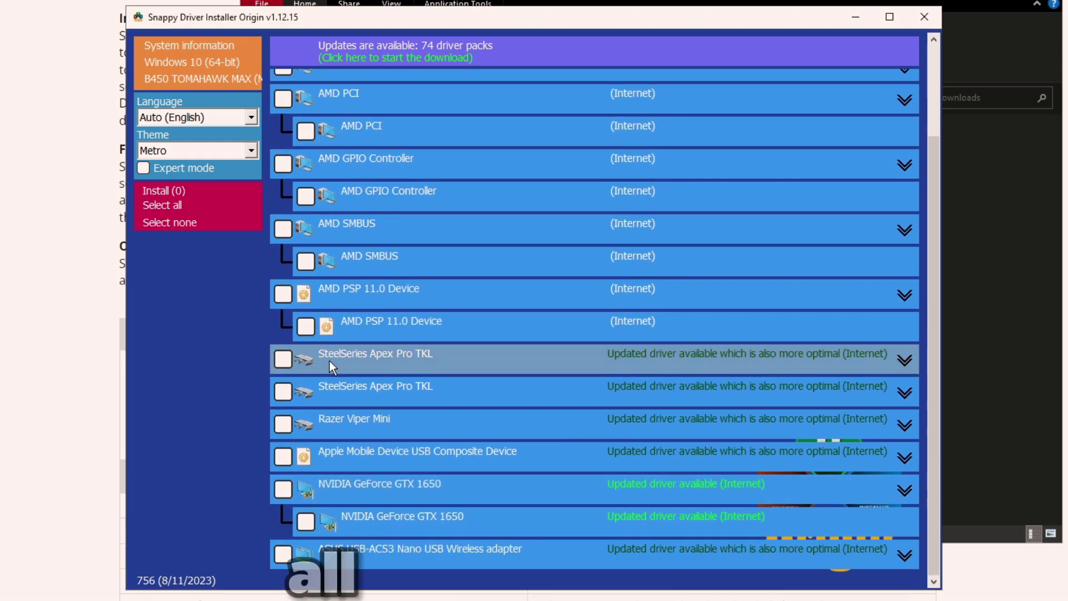
pyautogui.scroll(2, 439, 356)
pyautogui.scroll(-2, 440, 422)
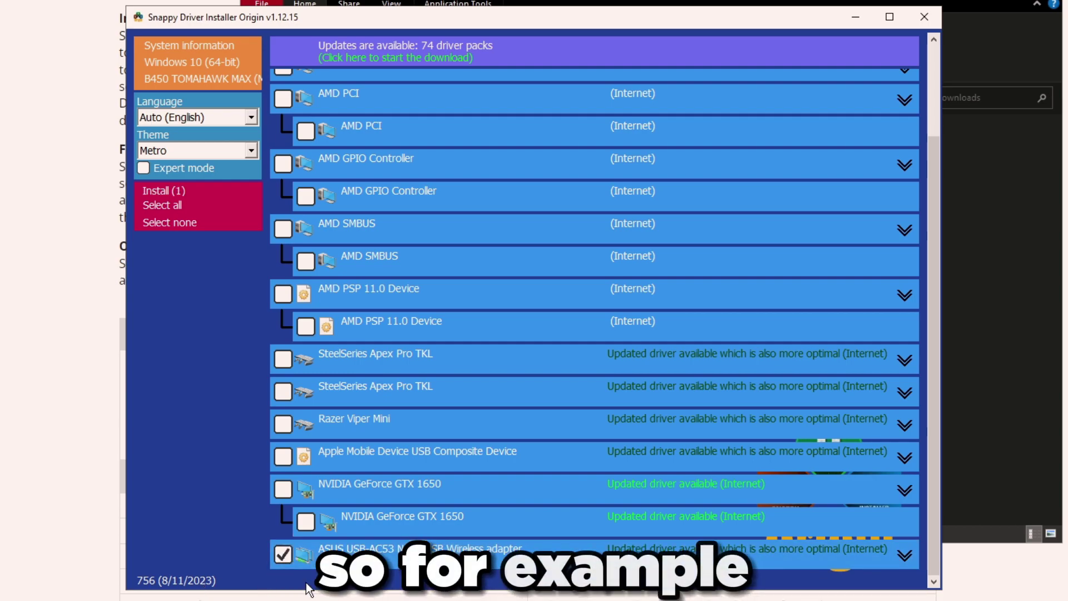
pyautogui.scroll(3, 333, 522)
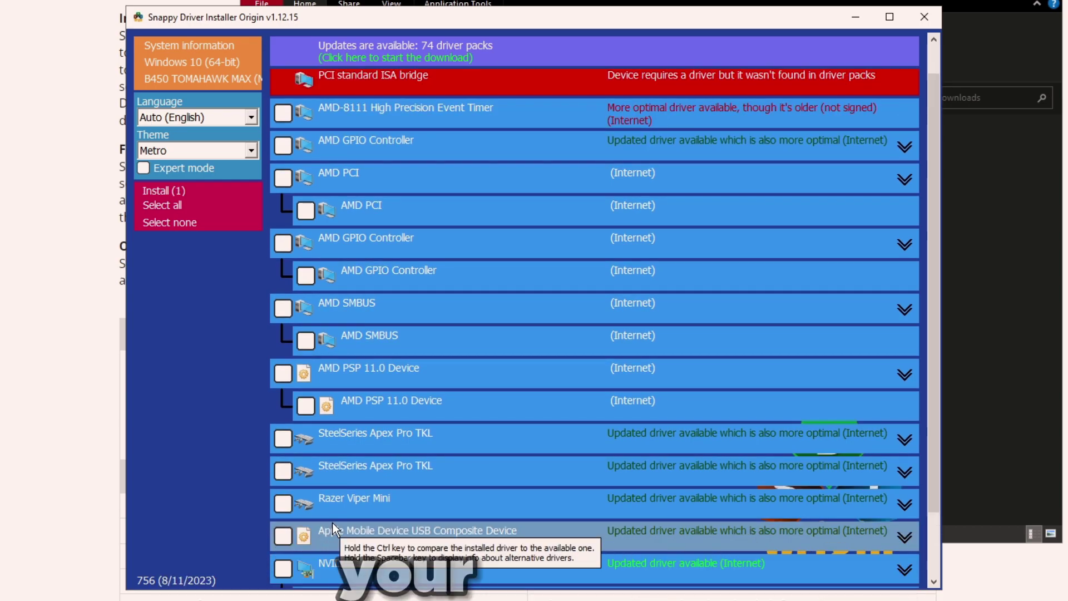
pyautogui.rightClick(467, 600)
pyautogui.click(501, 600)
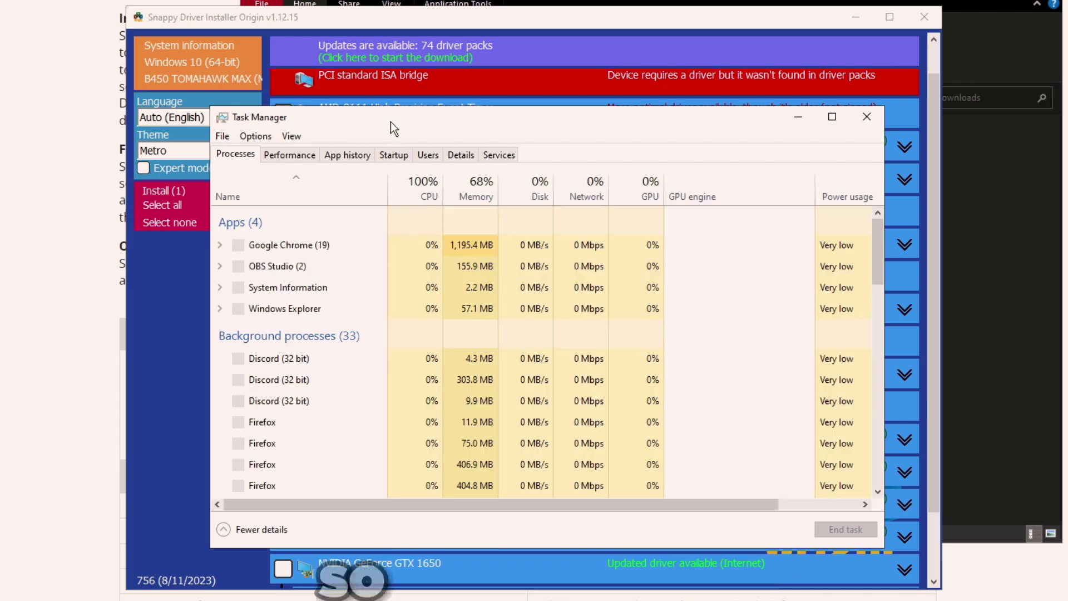
pyautogui.click(289, 154)
pyautogui.click(300, 445)
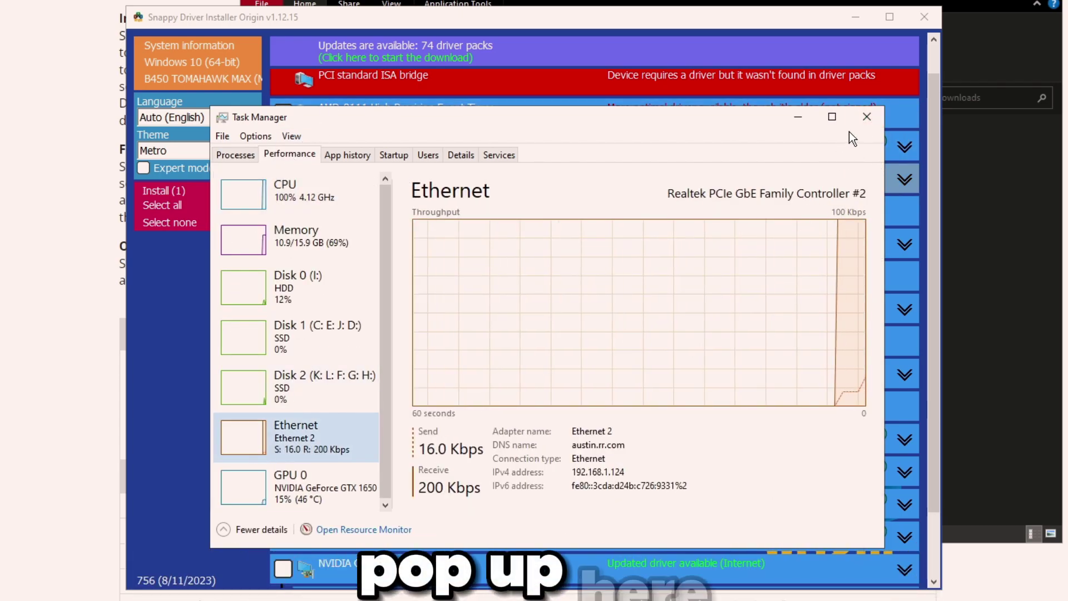
pyautogui.click(865, 122)
# Step: Scroll through the driver list with only the ASUS USB-AC53 wireless adapter ticked
pyautogui.scroll(-1, 306, 459)
pyautogui.scroll(-1, 306, 459)
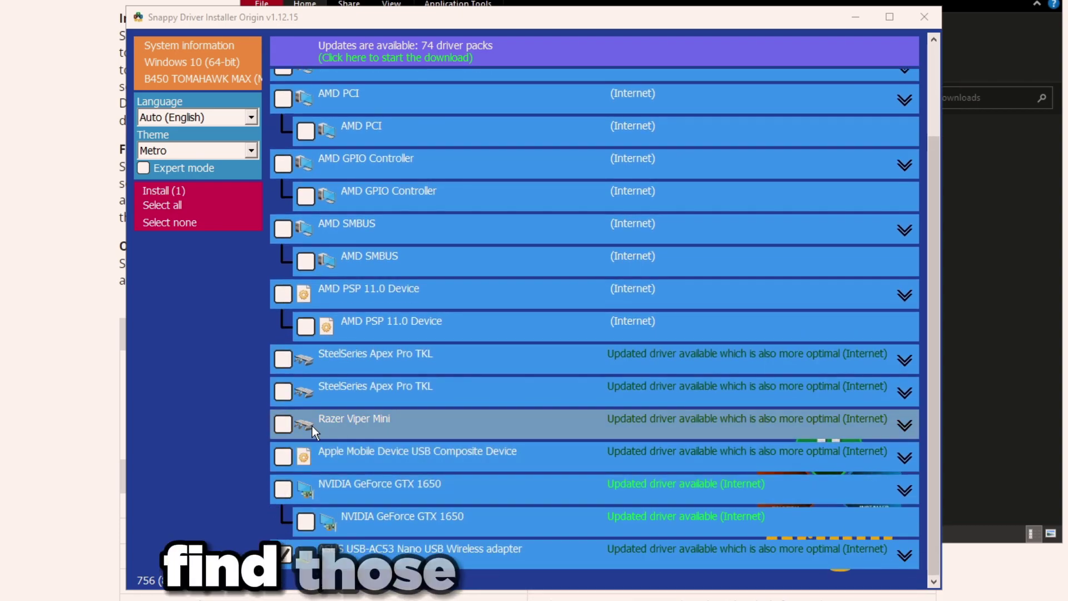
pyautogui.scroll(2, 433, 368)
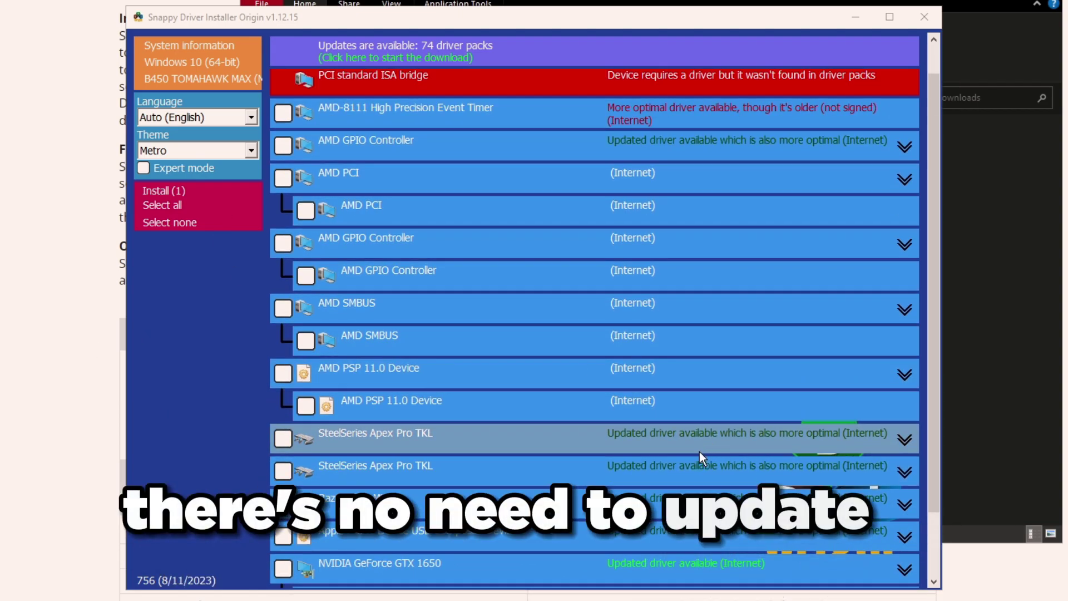
pyautogui.scroll(-2, 451, 223)
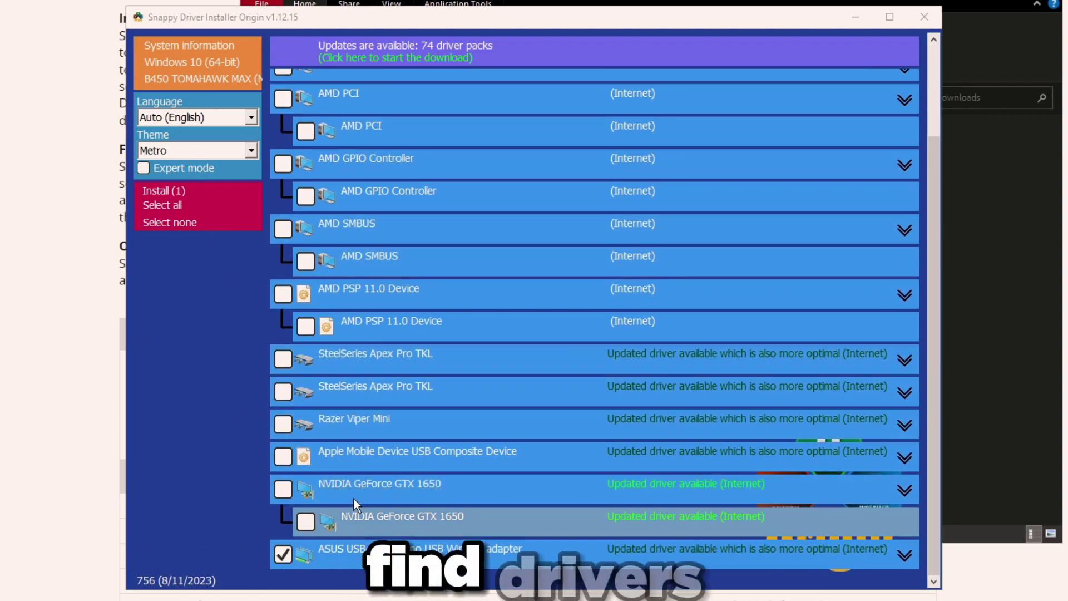
pyautogui.scroll(2, 319, 509)
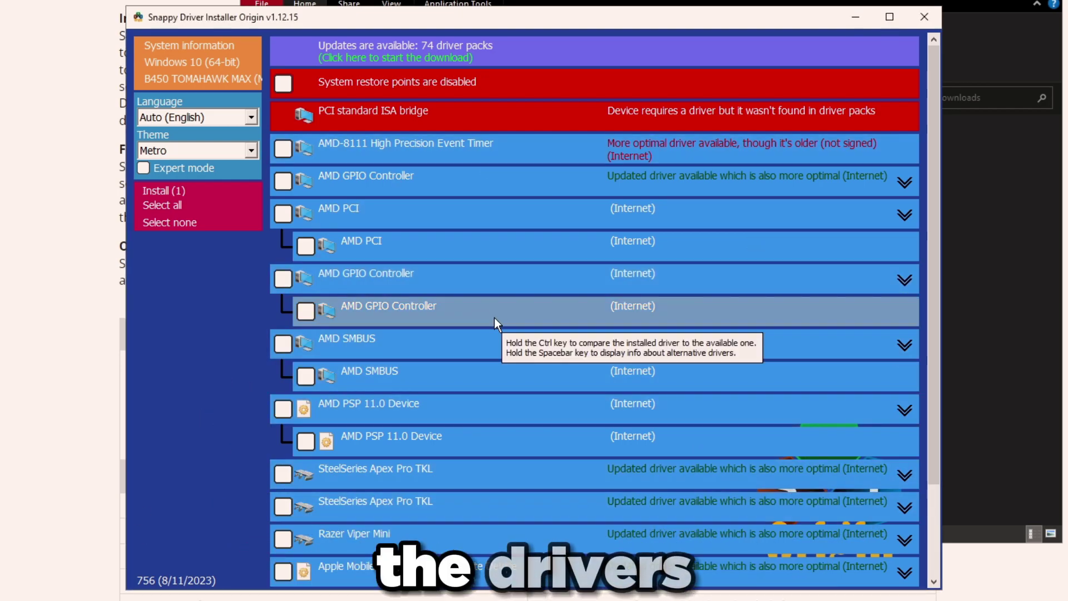
# Step: Tick the AMD-8111 High Precision Event Timer driver, then select all available drivers
pyautogui.click(285, 149)
pyautogui.click(225, 206)
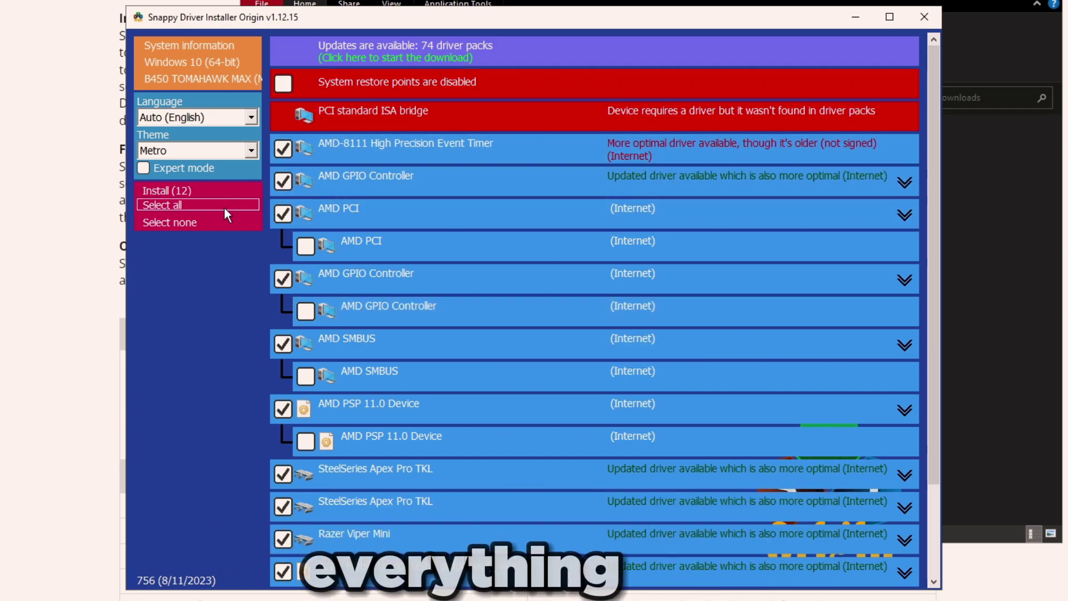
pyautogui.scroll(-2, 281, 550)
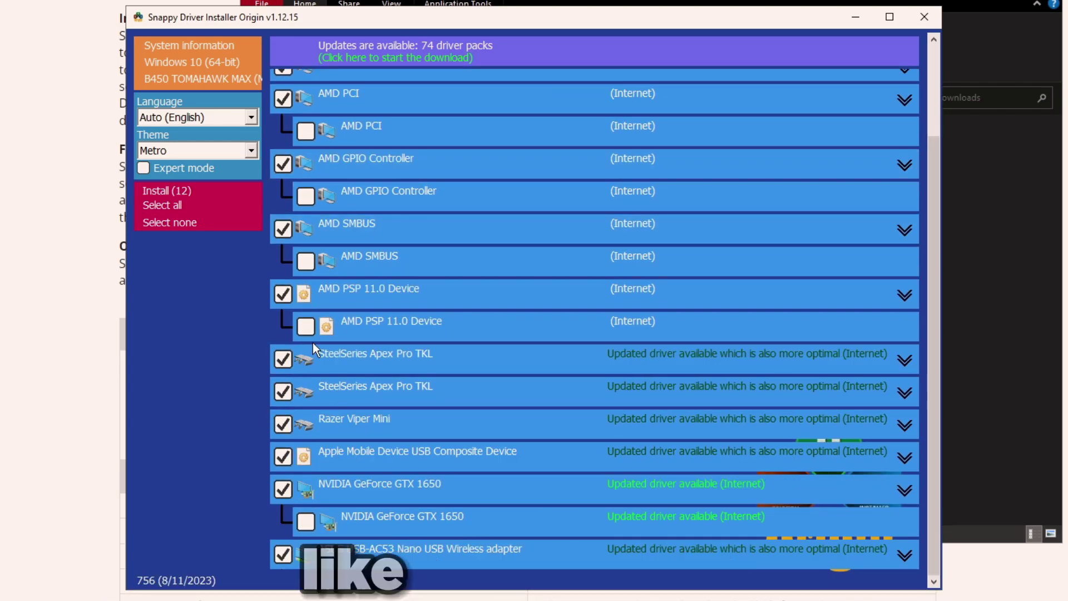
pyautogui.scroll(1, 385, 323)
pyautogui.scroll(1, 385, 322)
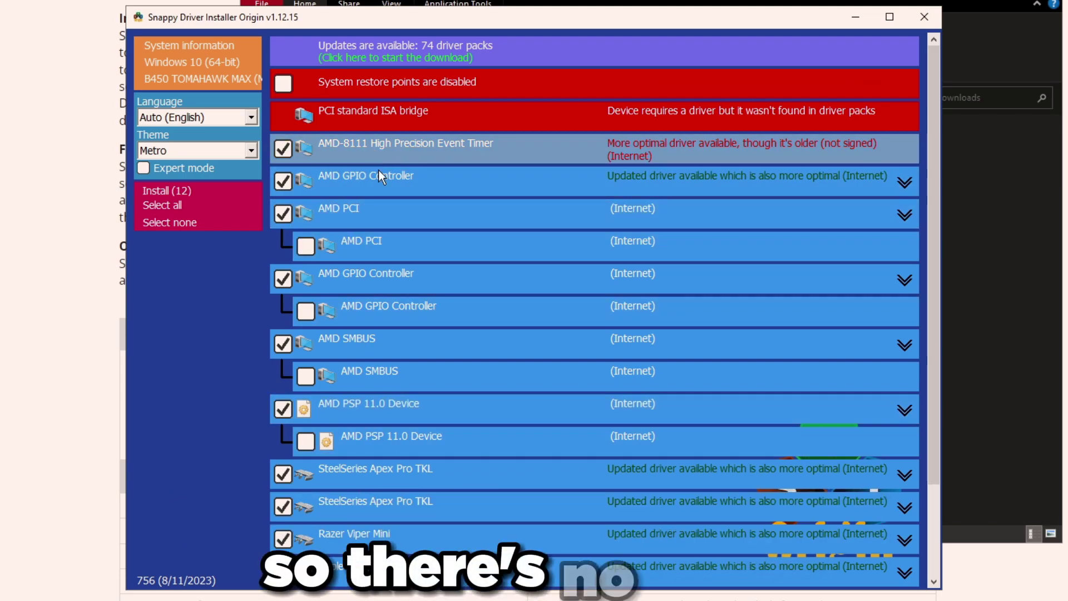
# Step: Untick the AMD chipset drivers: HPET, both GPIO Controllers, PCI, SMBUS and PSP 11.0
pyautogui.click(284, 149)
pyautogui.click(283, 181)
pyautogui.click(283, 214)
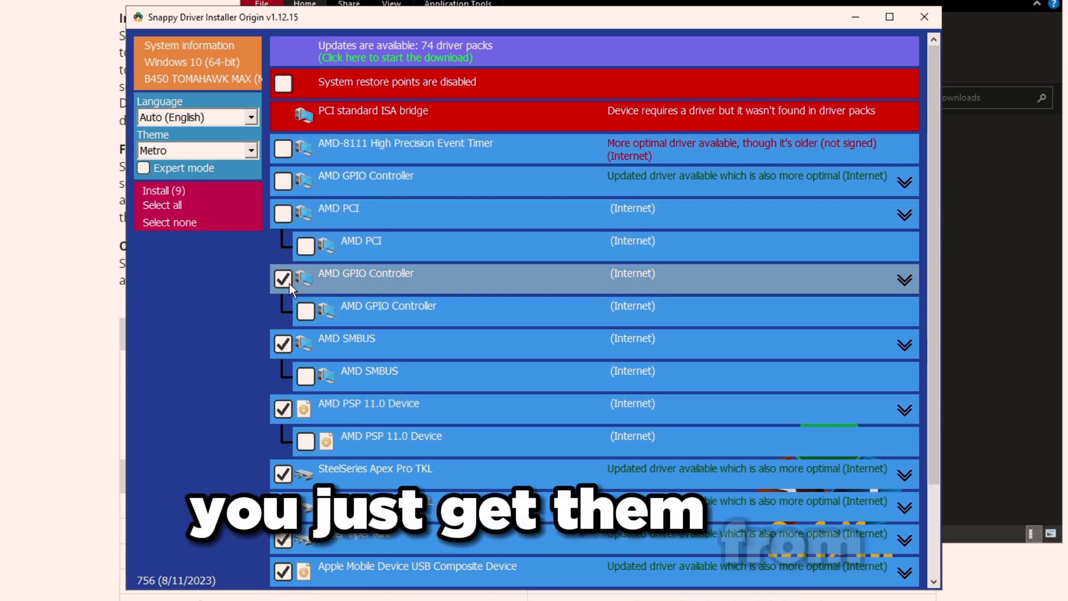
pyautogui.click(283, 279)
pyautogui.click(283, 344)
pyautogui.click(284, 409)
# Step: Untick both SteelSeries Apex Pro TKL, Razer Viper Mini and Apple Mobile Device drivers
pyautogui.scroll(-1, 689, 493)
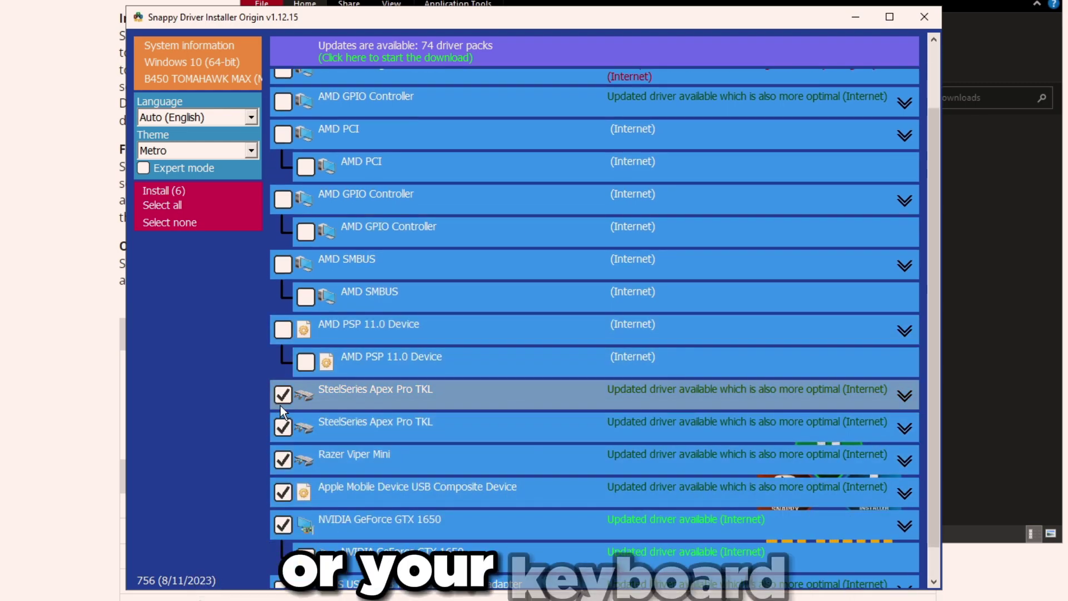
pyautogui.click(283, 396)
pyautogui.click(283, 427)
pyautogui.click(283, 460)
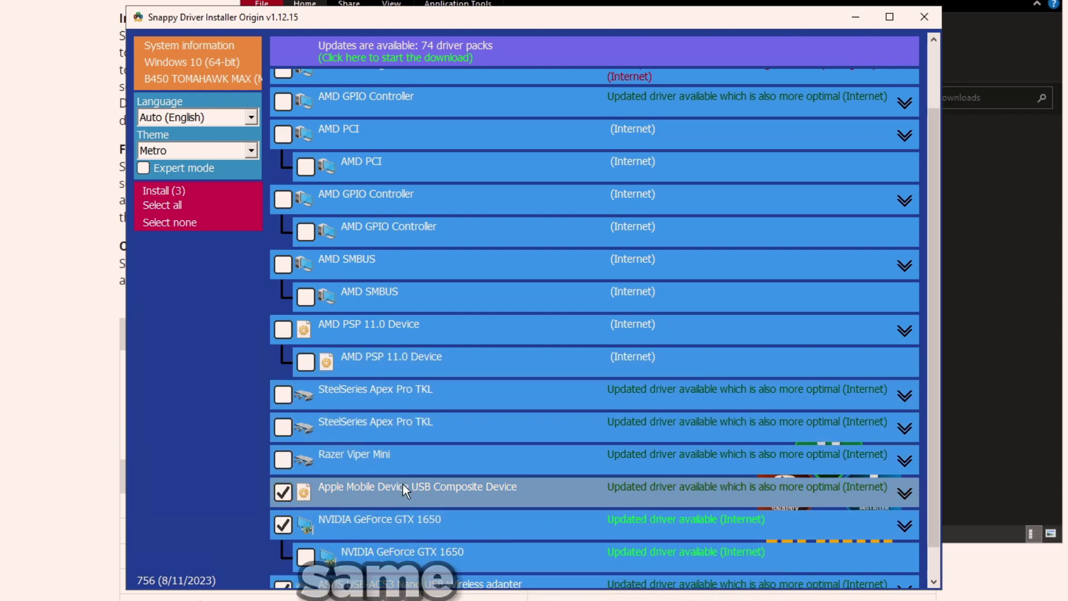
pyautogui.scroll(-1, 419, 443)
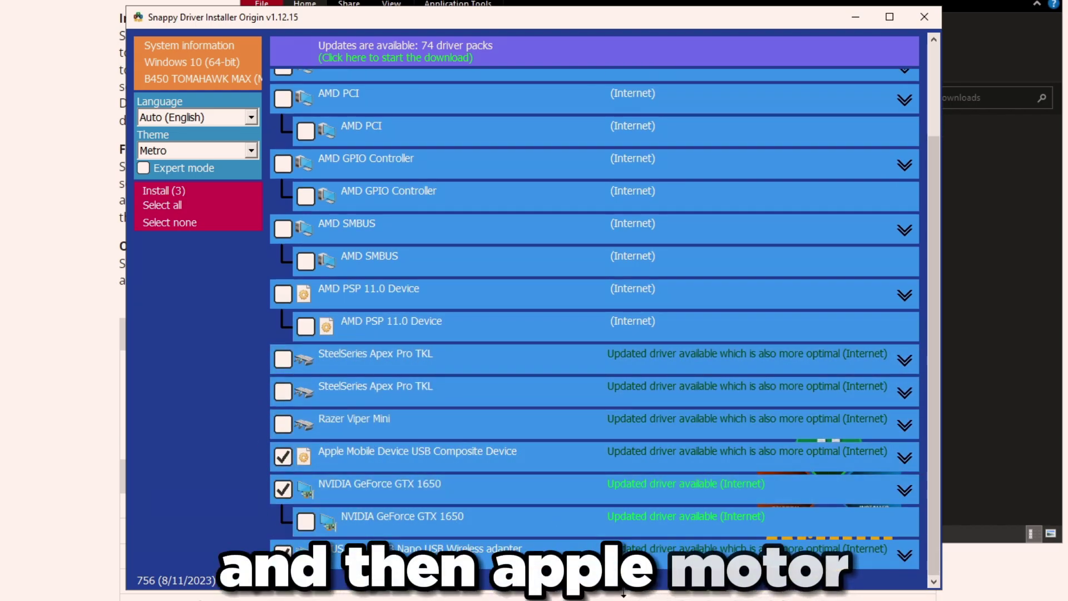
pyautogui.click(290, 466)
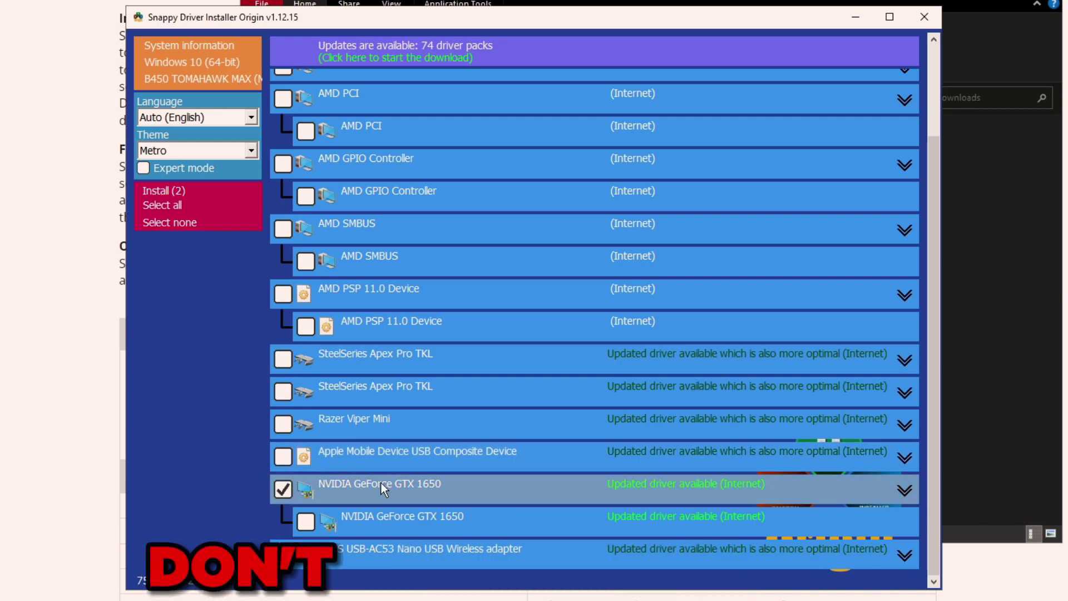
pyautogui.click(283, 489)
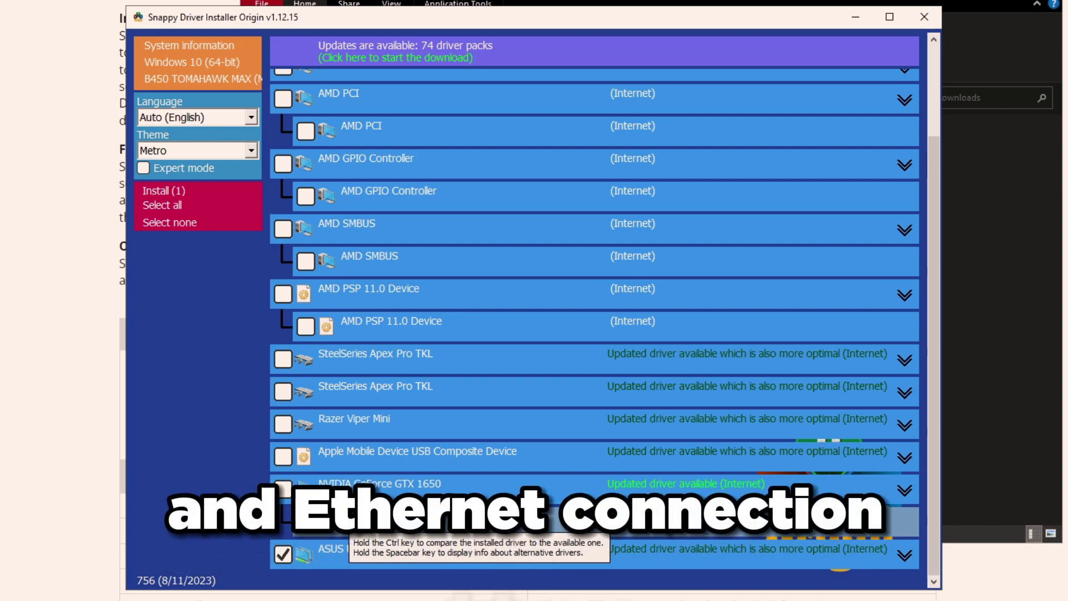
pyautogui.scroll(3, 410, 525)
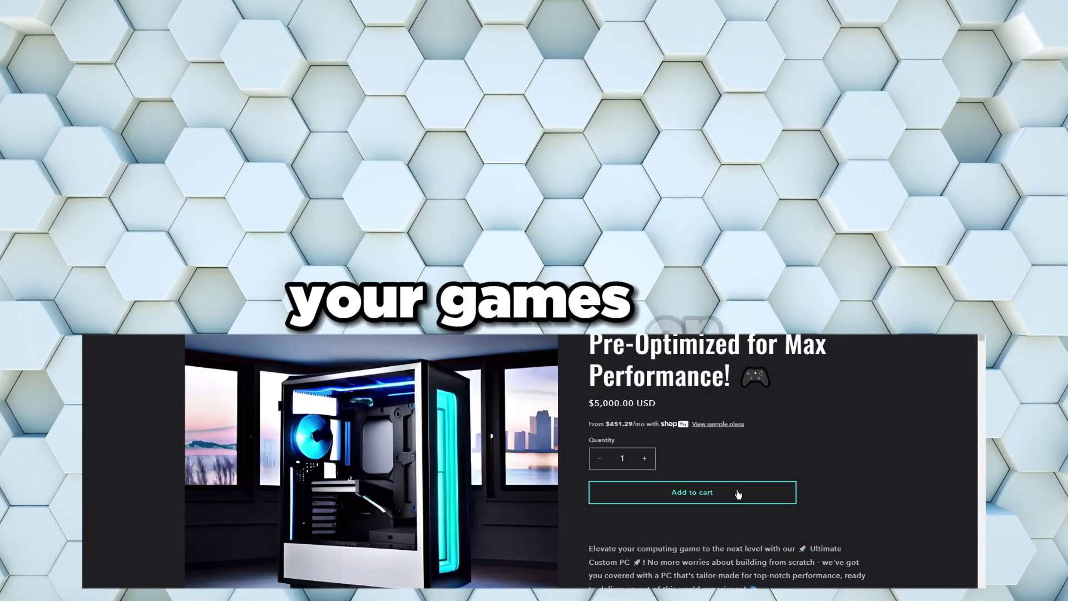
# Step: Add the $5,000.00 Ultimate Custom PC to the web store cart
pyautogui.click(659, 494)
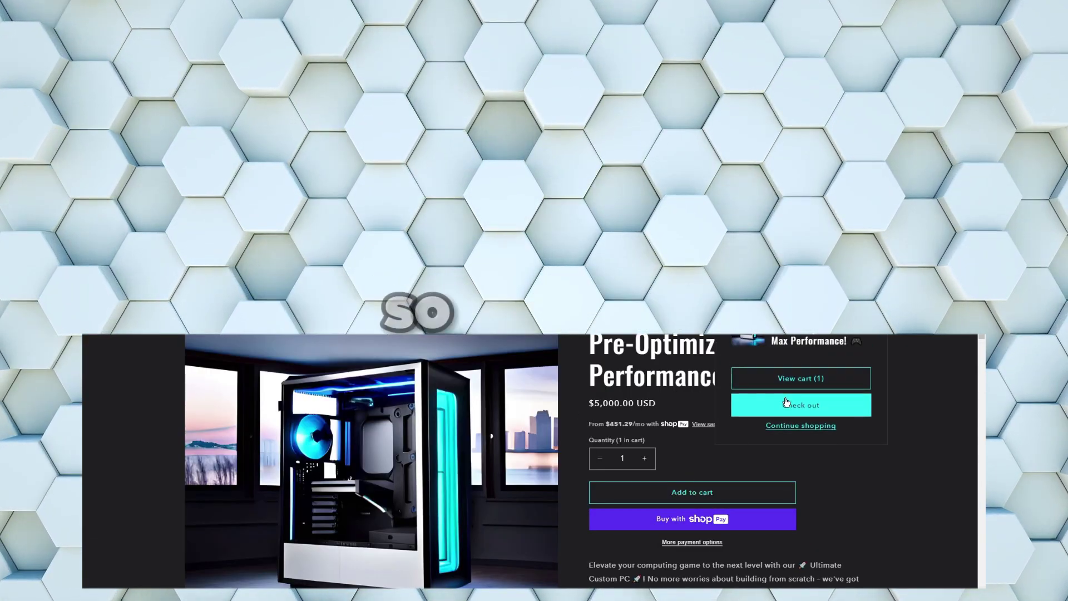